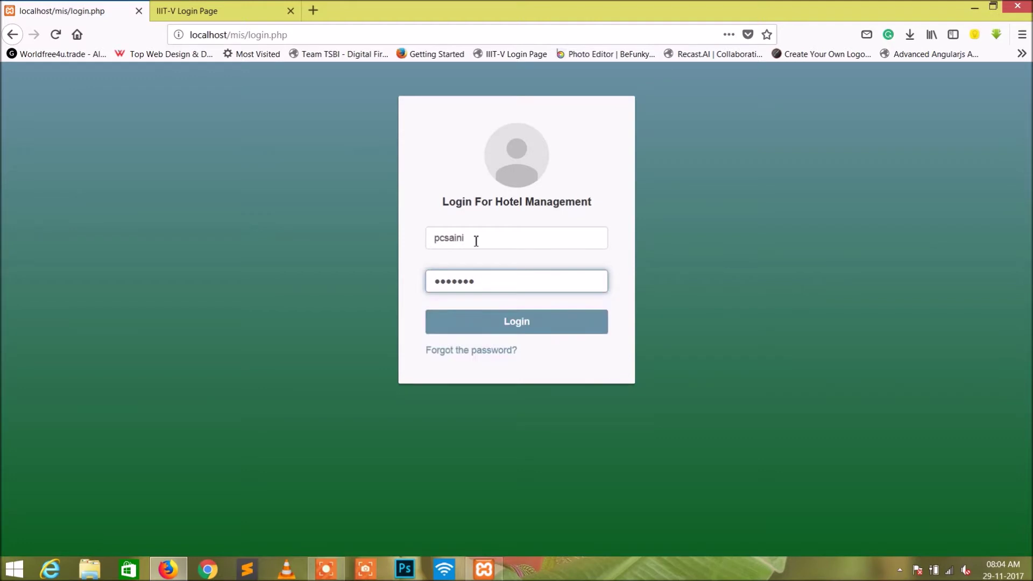
Log in with the manager password, decline Firefox's save-login prompt, and browse the 12-room list.
{"action": "type", "text": "admin1"}
{"action": "left_click", "coordinate": [536, 327]}
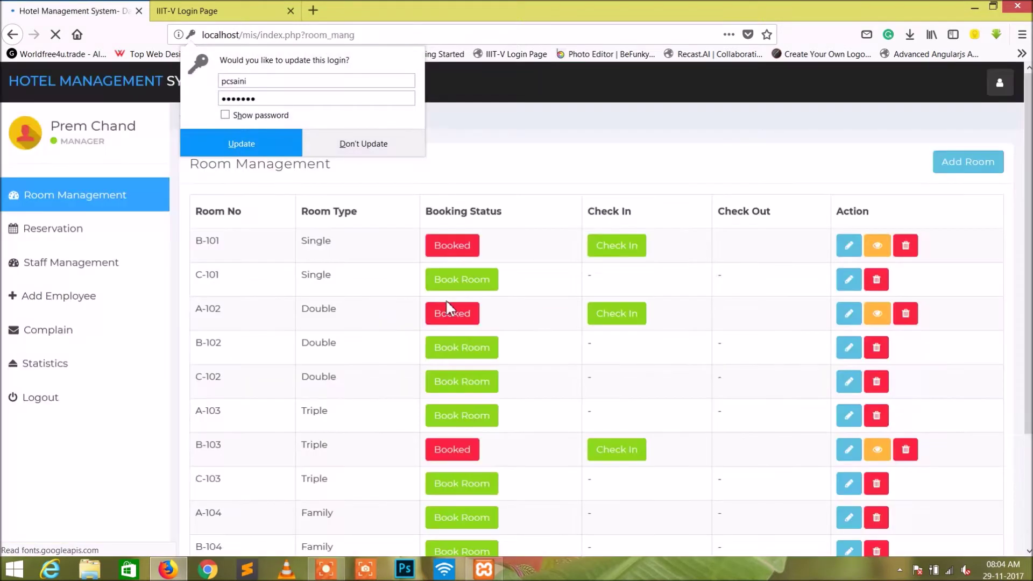
{"action": "left_click", "coordinate": [365, 147]}
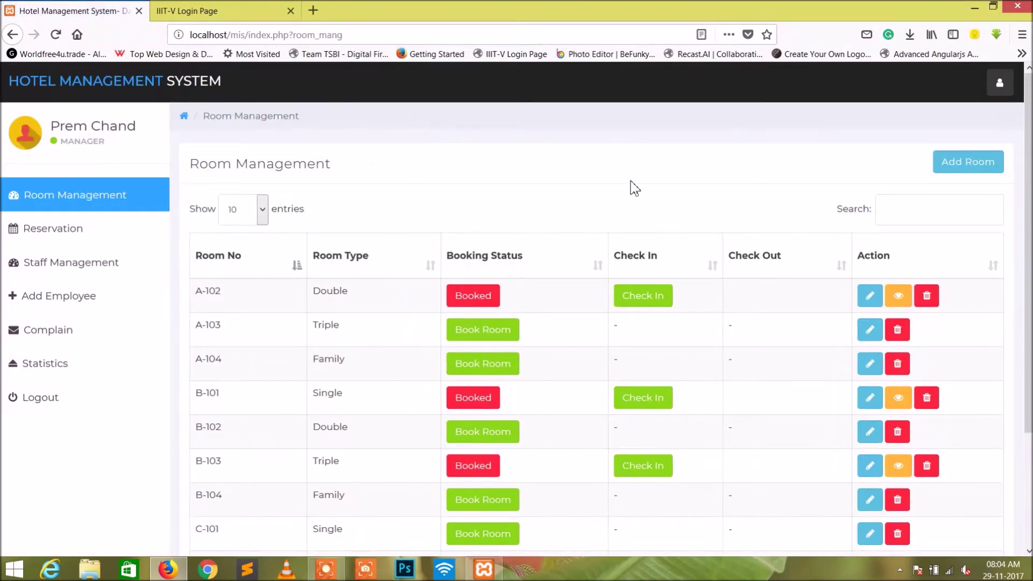
{"action": "scroll", "coordinate": [635, 188], "scroll_direction": "down", "scroll_amount": 3}
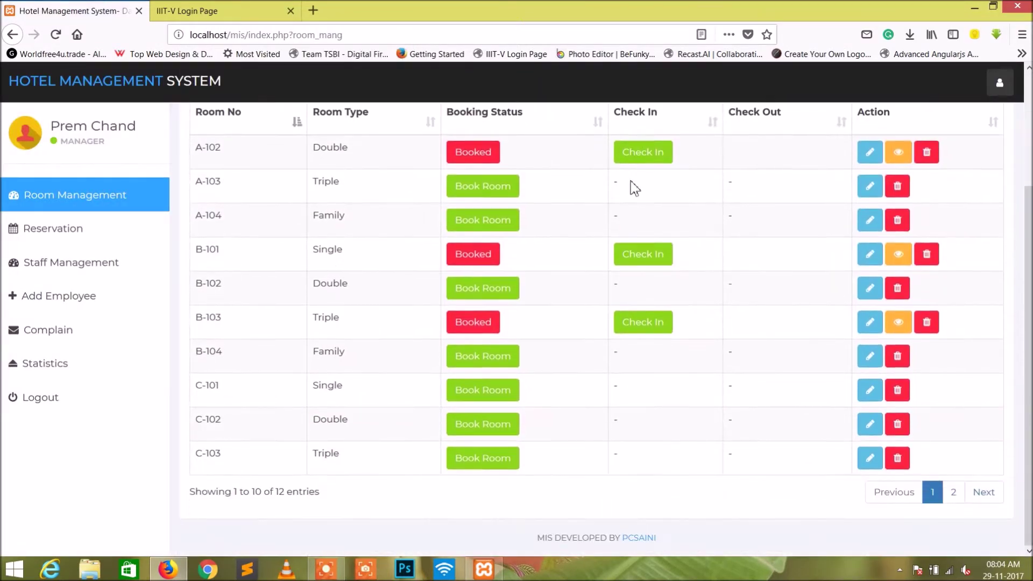
{"action": "scroll", "coordinate": [635, 188], "scroll_direction": "up", "scroll_amount": 3}
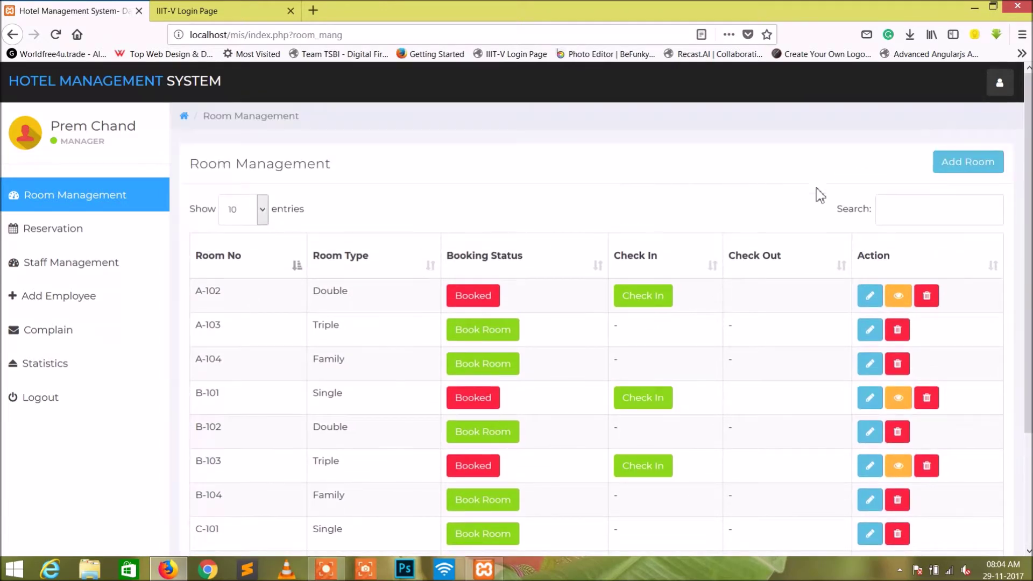
Add a Family-type room numbered C101 and view page 2 of the room list.
{"action": "left_click", "coordinate": [947, 168]}
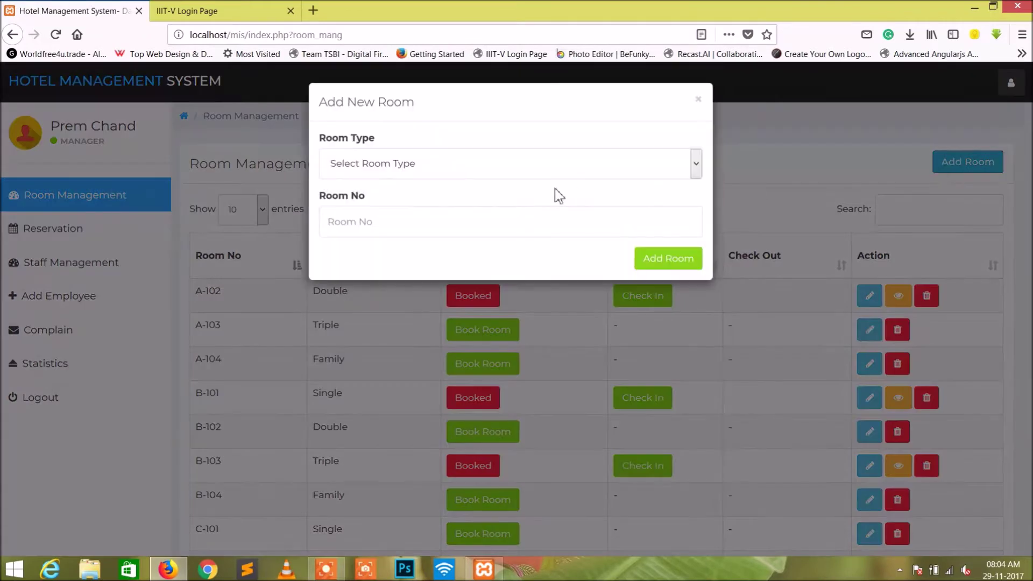
{"action": "left_click", "coordinate": [471, 169]}
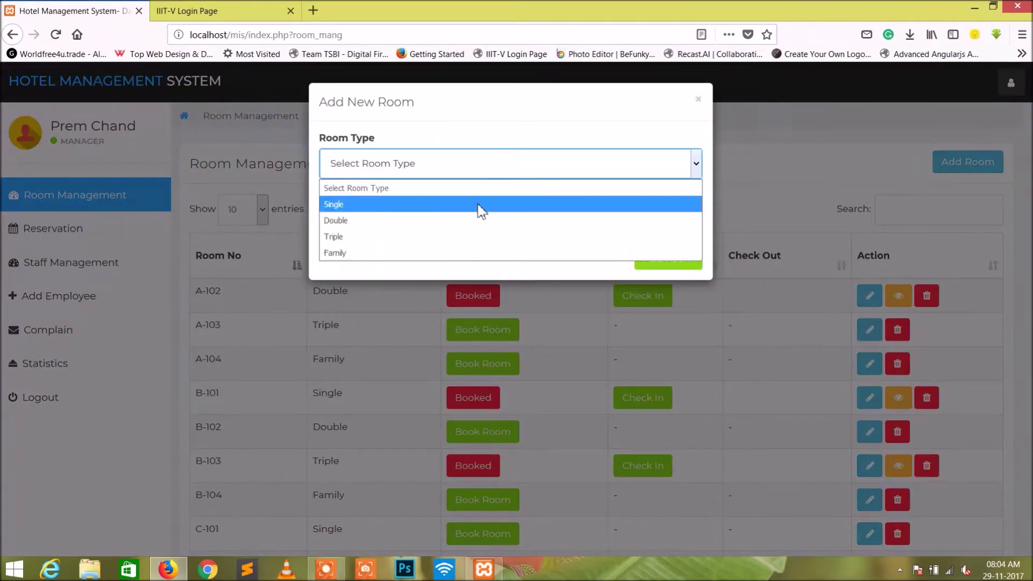
{"action": "left_click", "coordinate": [475, 253]}
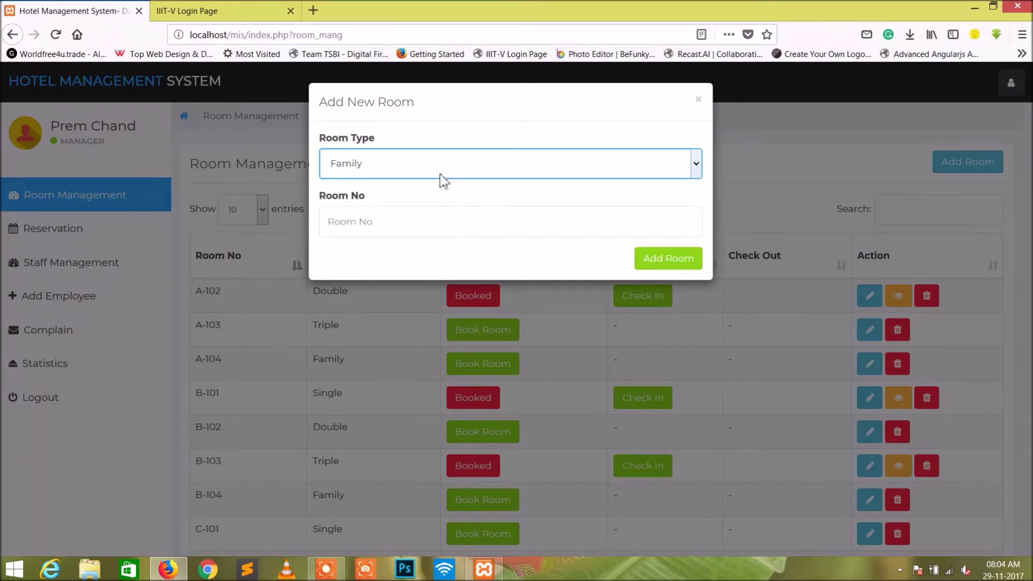
{"action": "left_click", "coordinate": [431, 224]}
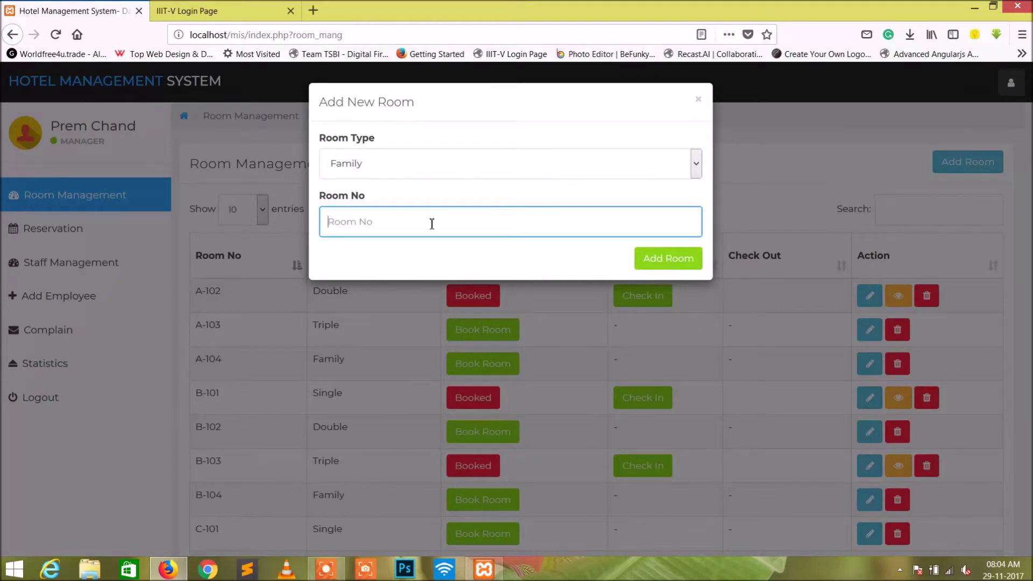
{"action": "type", "text": "C101"}
{"action": "left_click", "coordinate": [672, 264]}
{"action": "scroll", "coordinate": [502, 286], "scroll_direction": "down", "scroll_amount": 3}
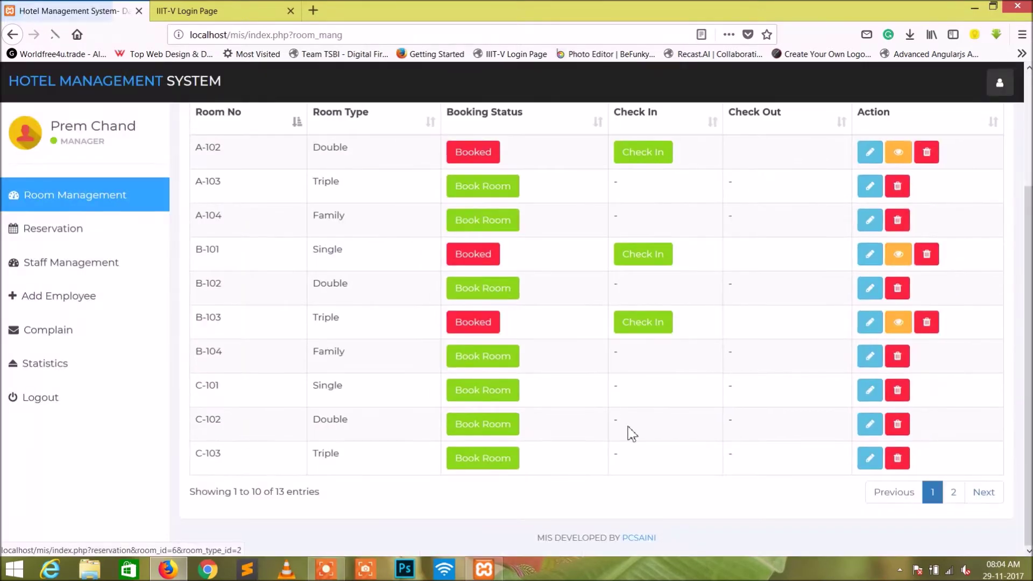
{"action": "left_click", "coordinate": [952, 492]}
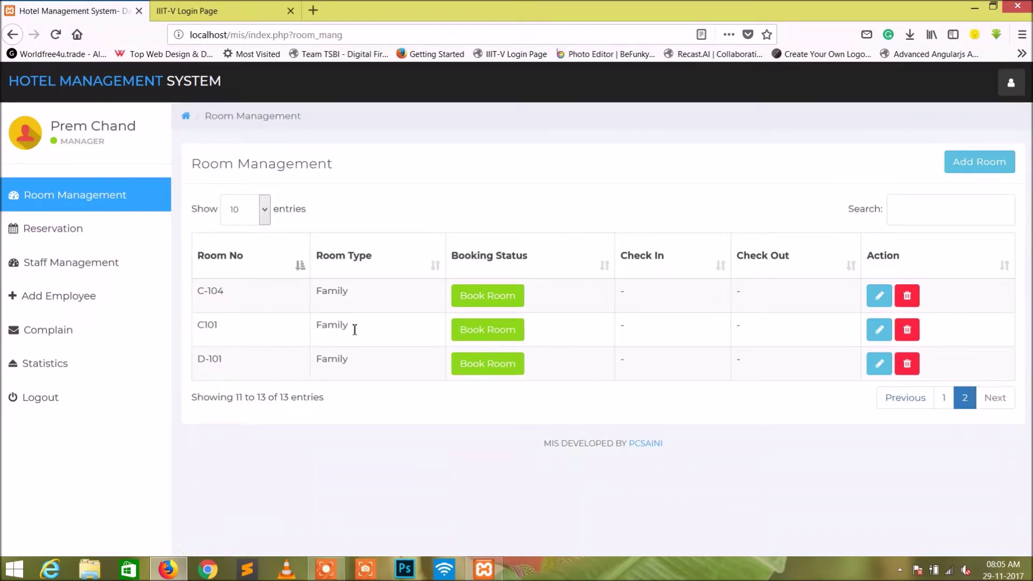
Start booking room C101 with check-in 30 Nov 2017 and check-out 5 Dec 2017.
{"action": "left_click", "coordinate": [492, 335]}
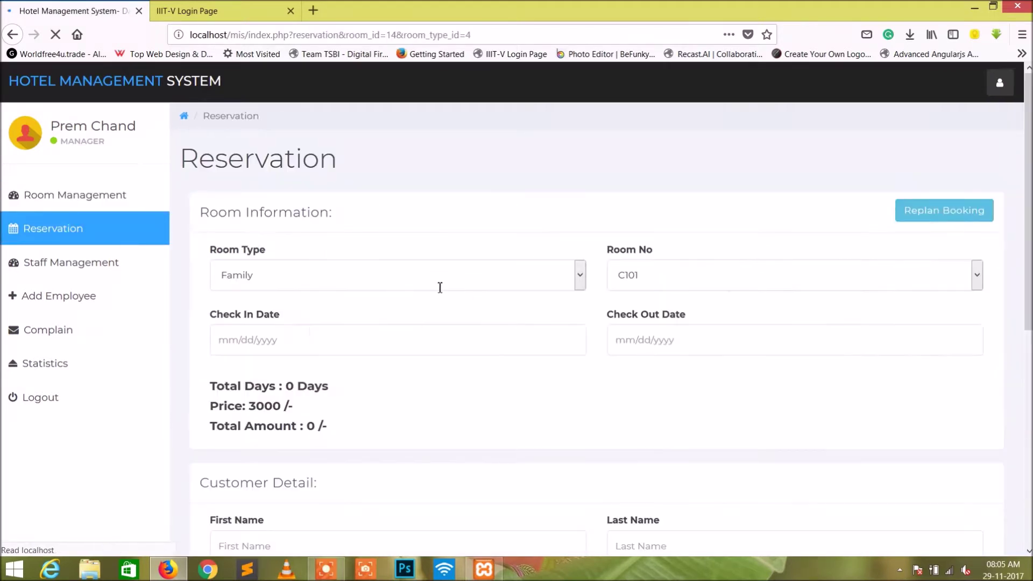
{"action": "scroll", "coordinate": [391, 274], "scroll_direction": "down", "scroll_amount": 3}
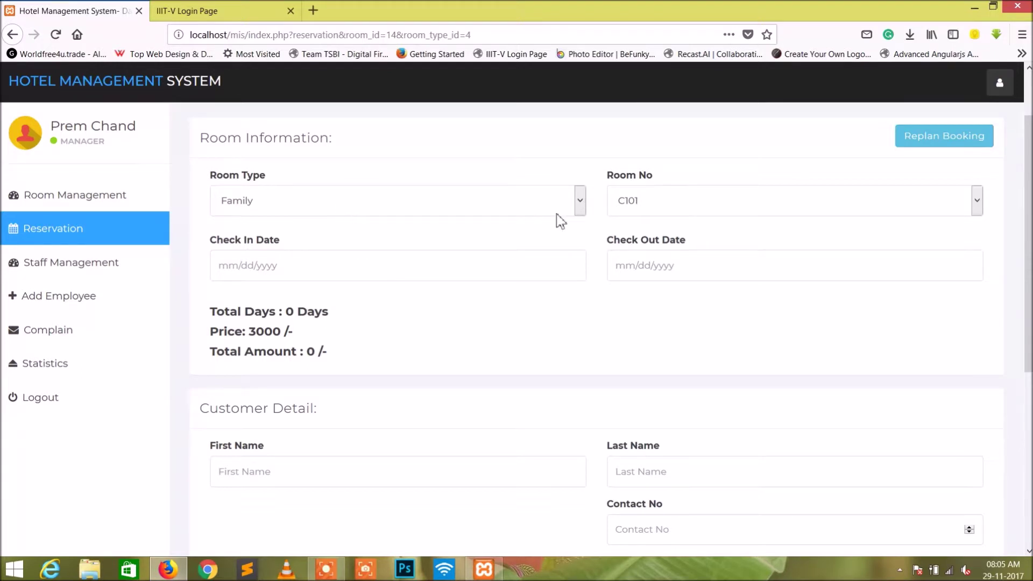
{"action": "left_click", "coordinate": [326, 269]}
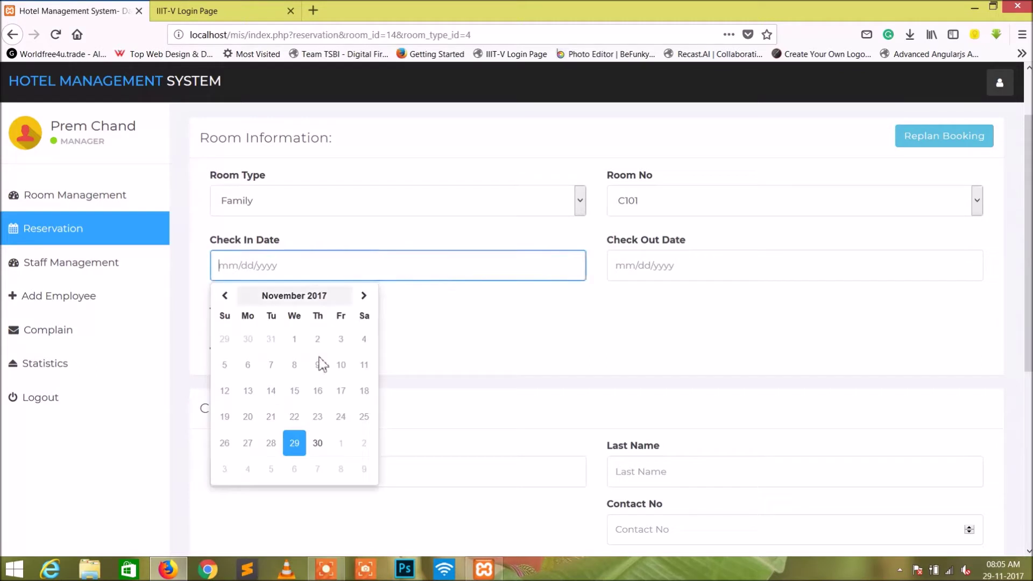
{"action": "left_click", "coordinate": [319, 443]}
{"action": "left_click", "coordinate": [733, 277]}
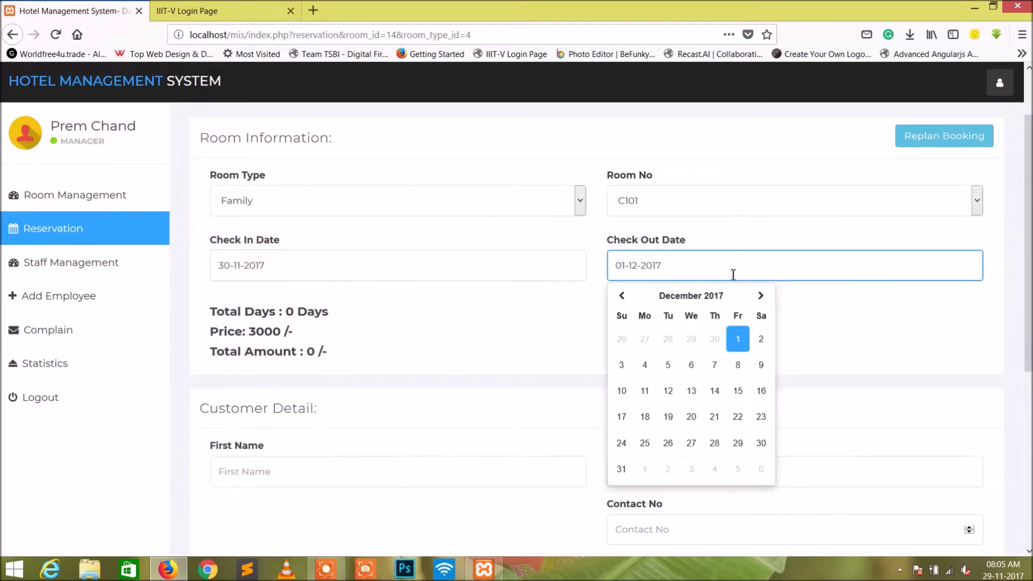
{"action": "left_click", "coordinate": [669, 366]}
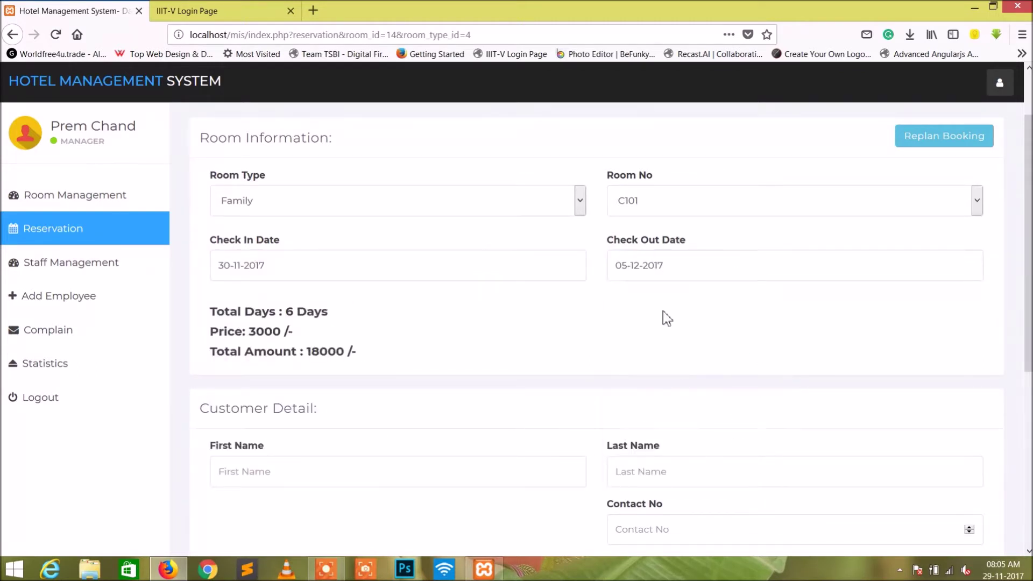
{"action": "scroll", "coordinate": [272, 314], "scroll_direction": "down", "scroll_amount": 2}
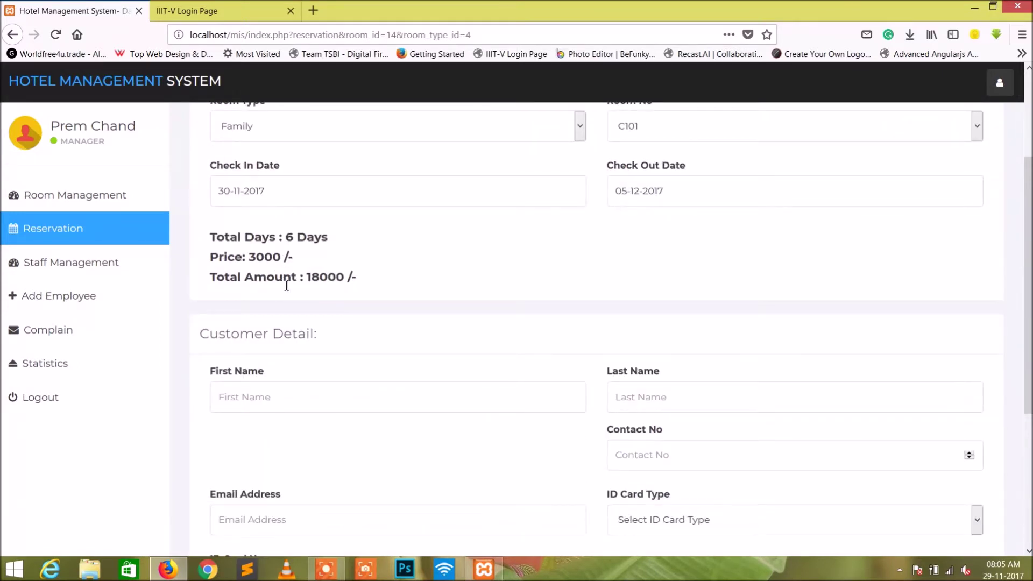
{"action": "scroll", "coordinate": [287, 285], "scroll_direction": "down", "scroll_amount": 2}
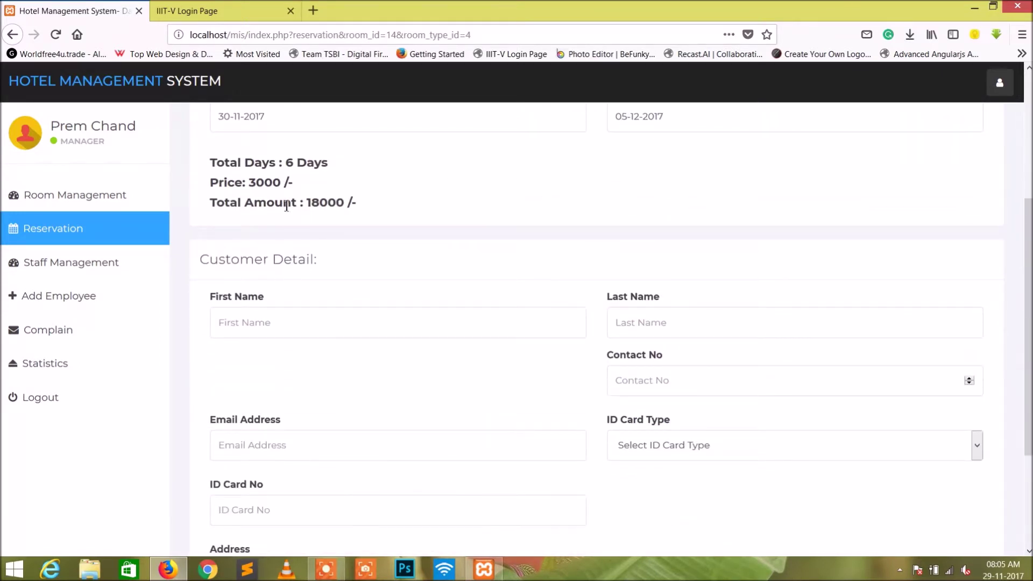
{"action": "scroll", "coordinate": [286, 209], "scroll_direction": "down", "scroll_amount": 2}
{"action": "scroll", "coordinate": [286, 209], "scroll_direction": "up", "scroll_amount": 2}
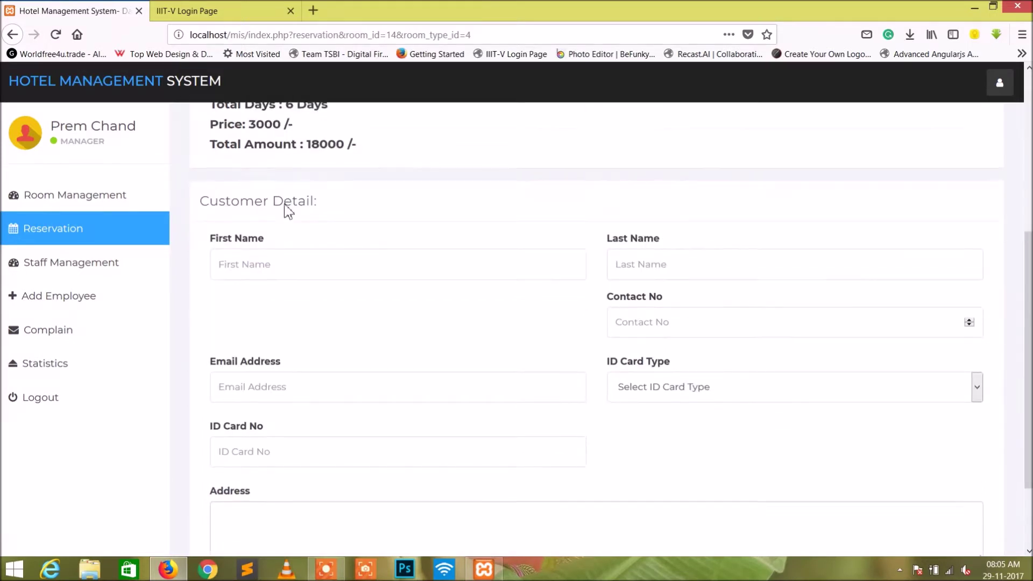
{"action": "scroll", "coordinate": [287, 205], "scroll_direction": "down", "scroll_amount": 2}
Fill in the customer's first and last name, contact number and e-mail for the booking.
{"action": "left_click", "coordinate": [283, 249]}
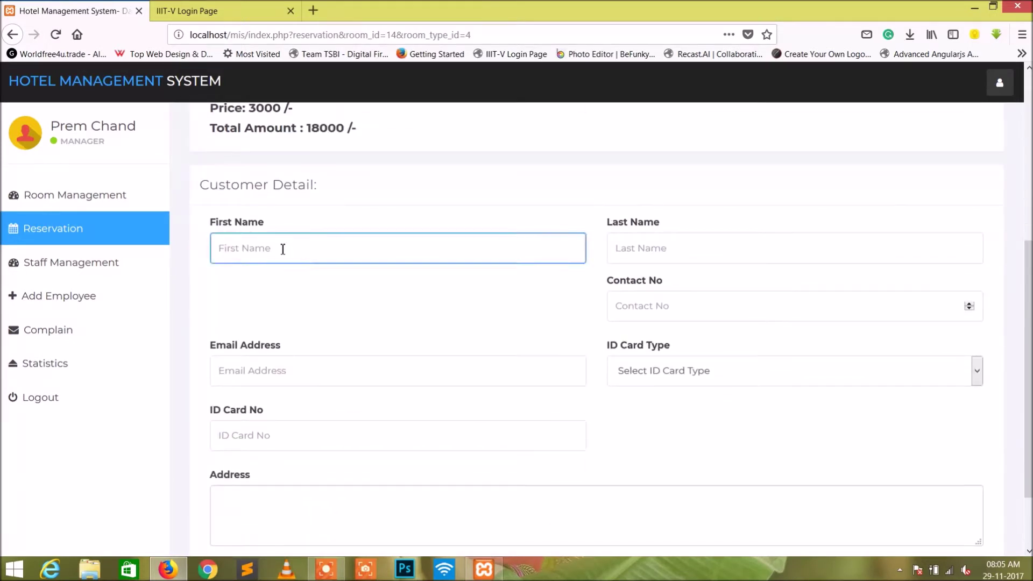
{"action": "type", "text": "Pre"}
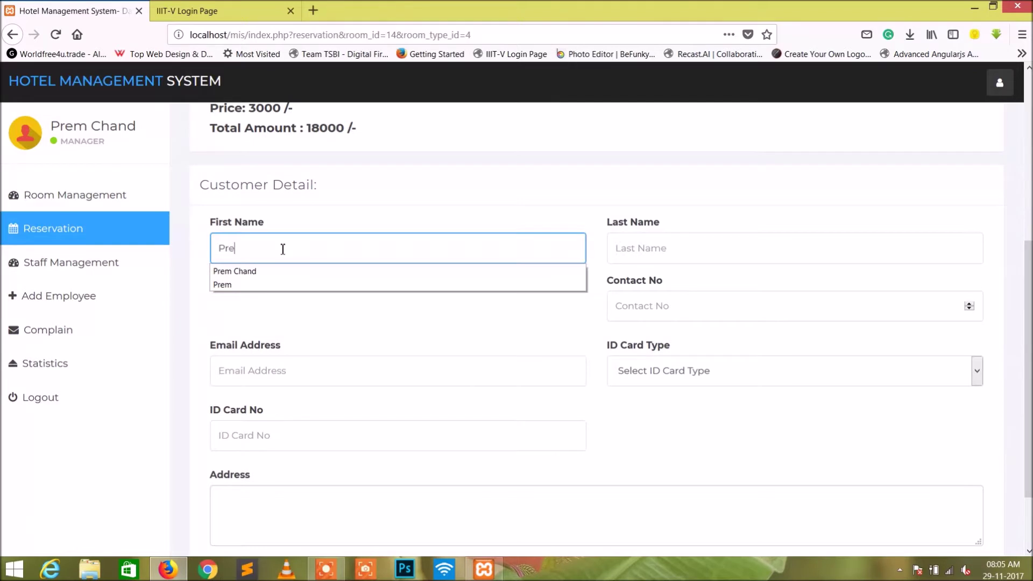
{"action": "type", "text": "m C"}
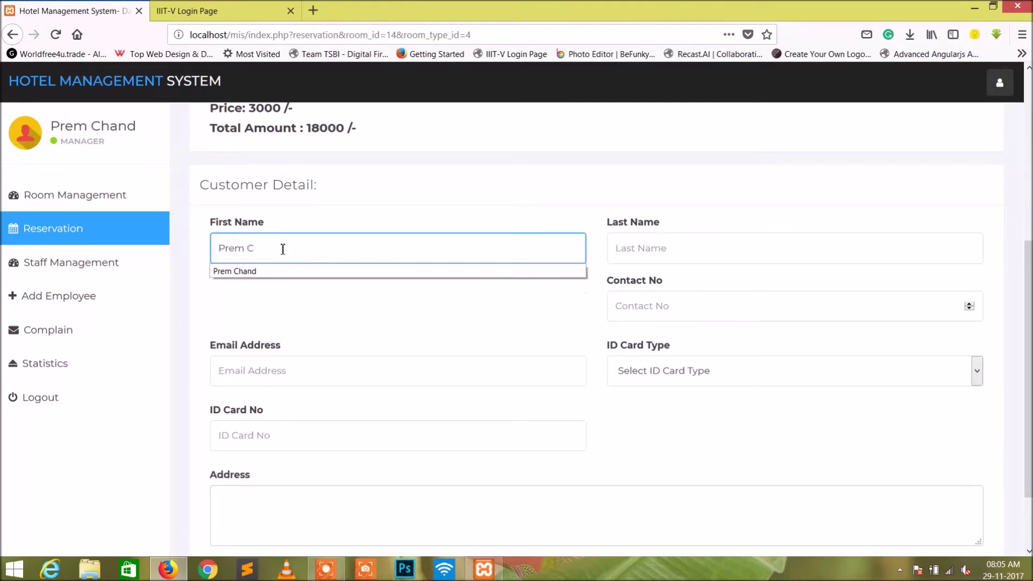
{"action": "left_click", "coordinate": [293, 271]}
{"action": "left_click", "coordinate": [728, 249]}
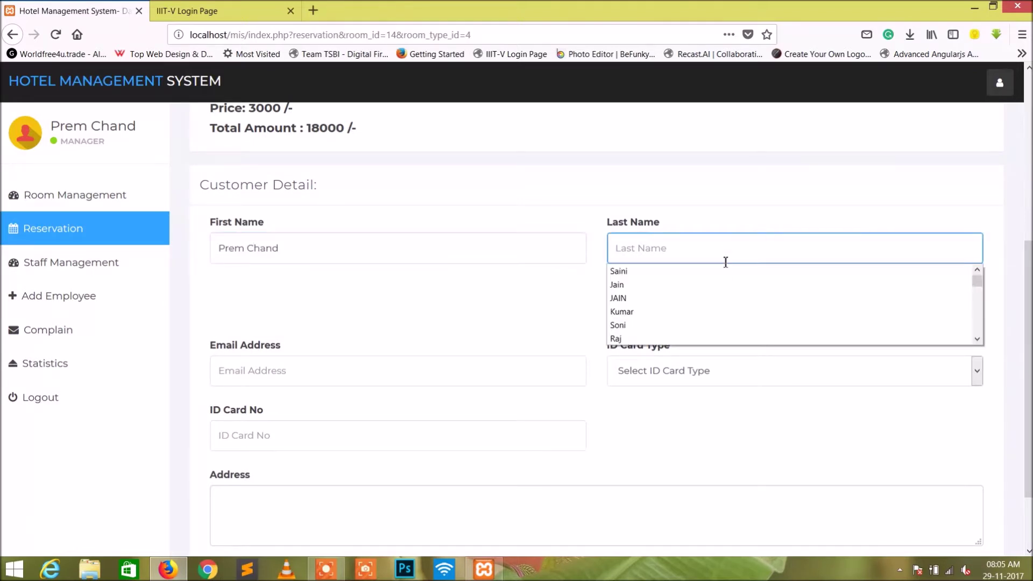
{"action": "left_click", "coordinate": [722, 271]}
{"action": "left_click", "coordinate": [662, 307]}
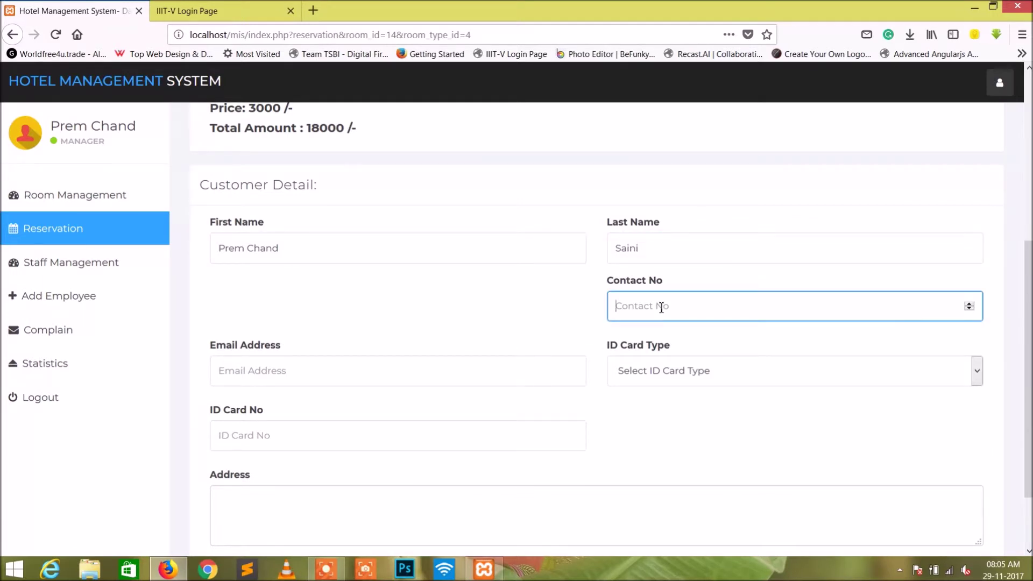
{"action": "type", "text": "9876543210"}
{"action": "left_click", "coordinate": [382, 373]}
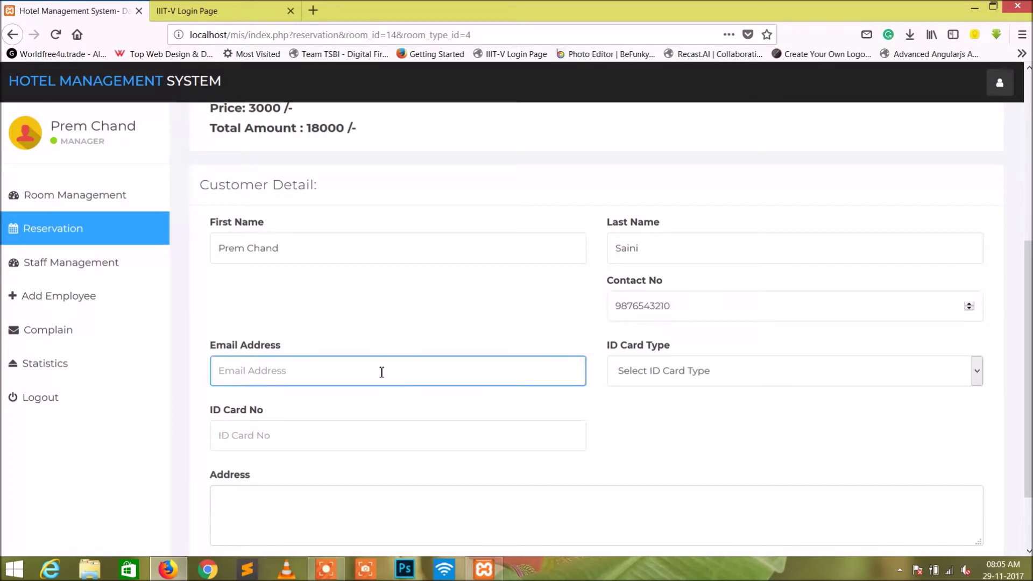
{"action": "type", "text": "prem"}
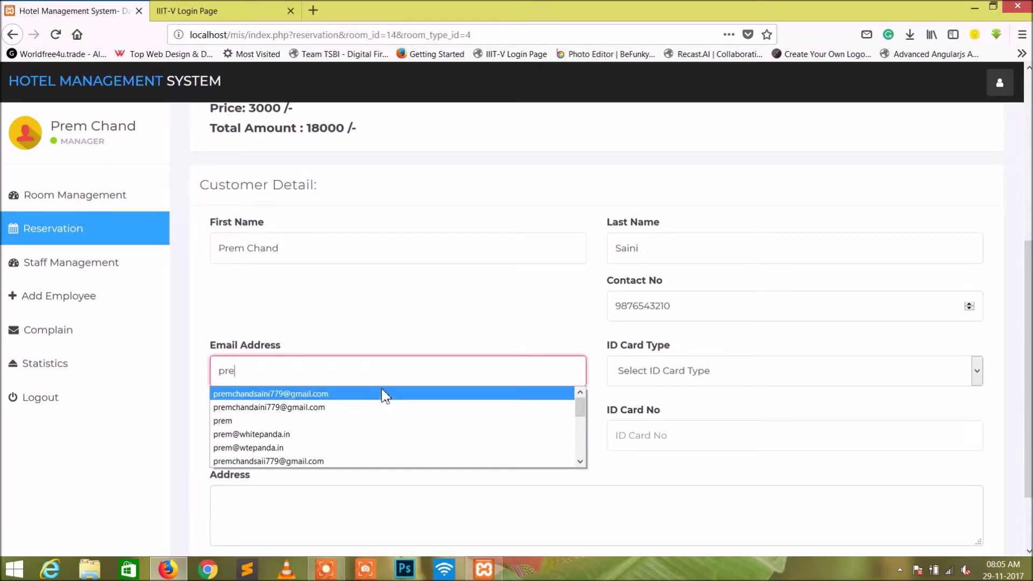
{"action": "left_click", "coordinate": [383, 393]}
Choose Aadhar Card as ID type, enter the ID number and address, and submit the reservation.
{"action": "left_click", "coordinate": [690, 367]}
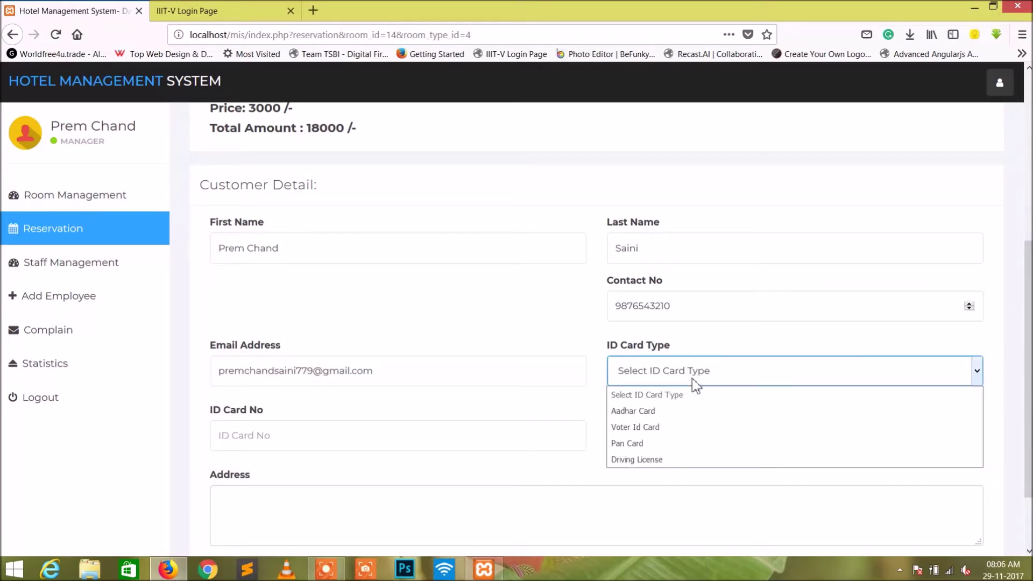
{"action": "left_click", "coordinate": [697, 412]}
{"action": "left_click", "coordinate": [318, 441]}
{"action": "type", "text": "123123123123"}
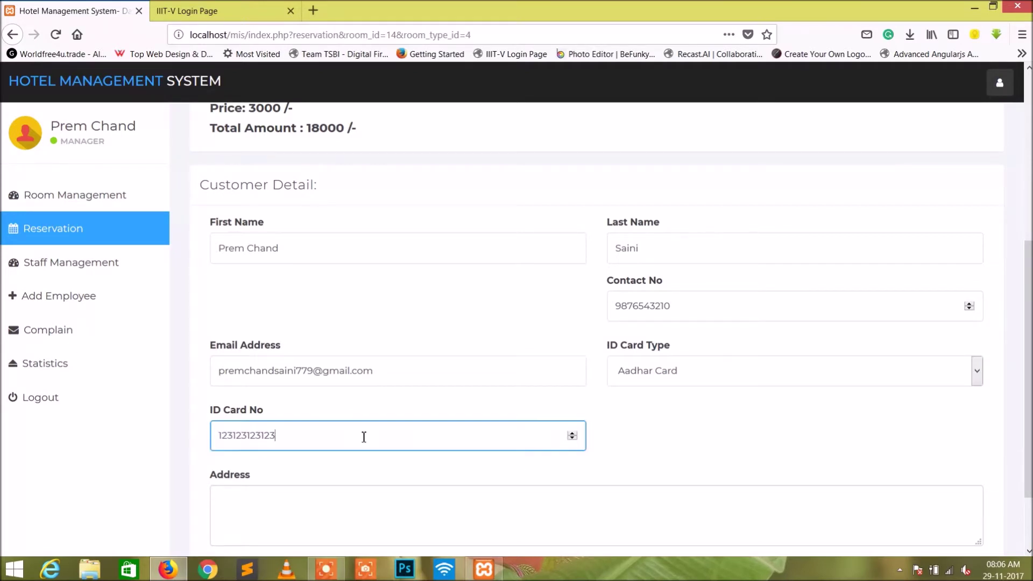
{"action": "left_click", "coordinate": [280, 505]}
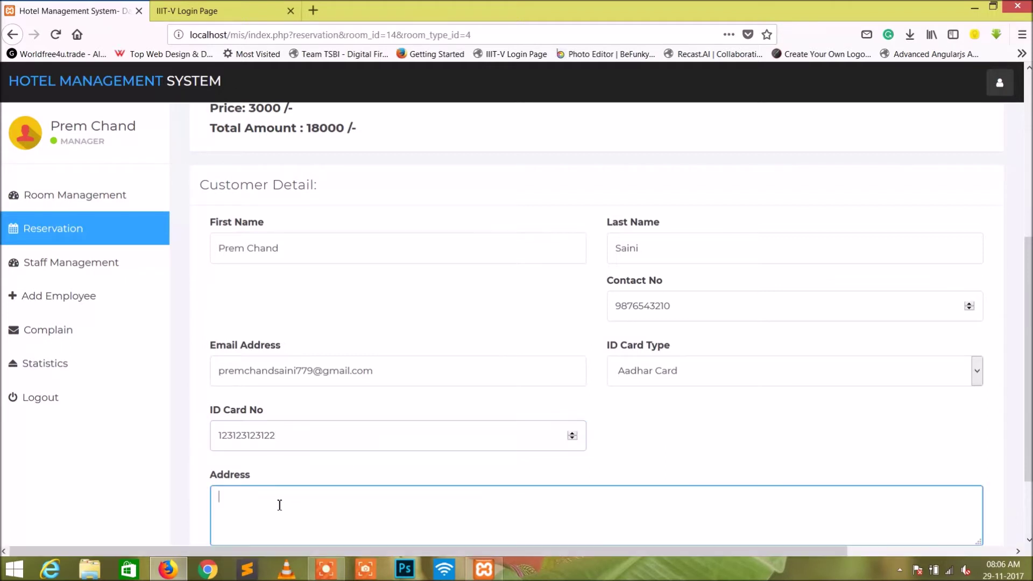
{"action": "type", "text": "Ahmedabad"}
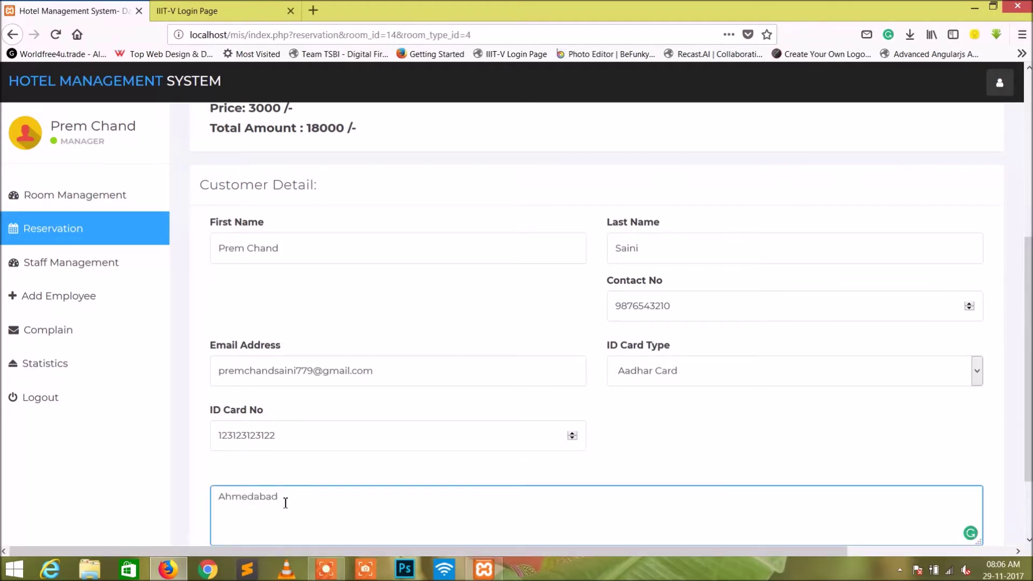
{"action": "scroll", "coordinate": [284, 503], "scroll_direction": "down", "scroll_amount": 2}
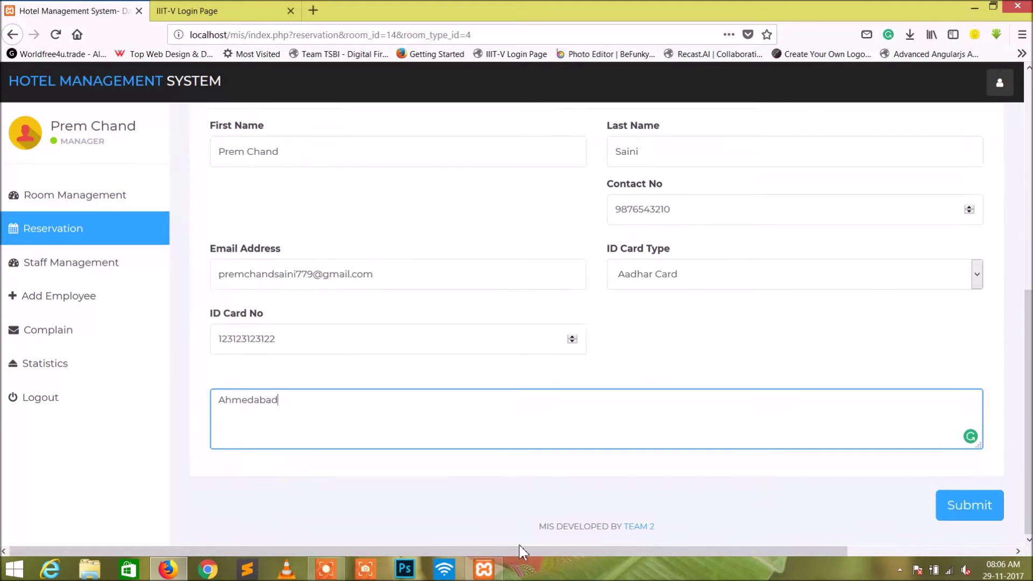
{"action": "left_click", "coordinate": [989, 506]}
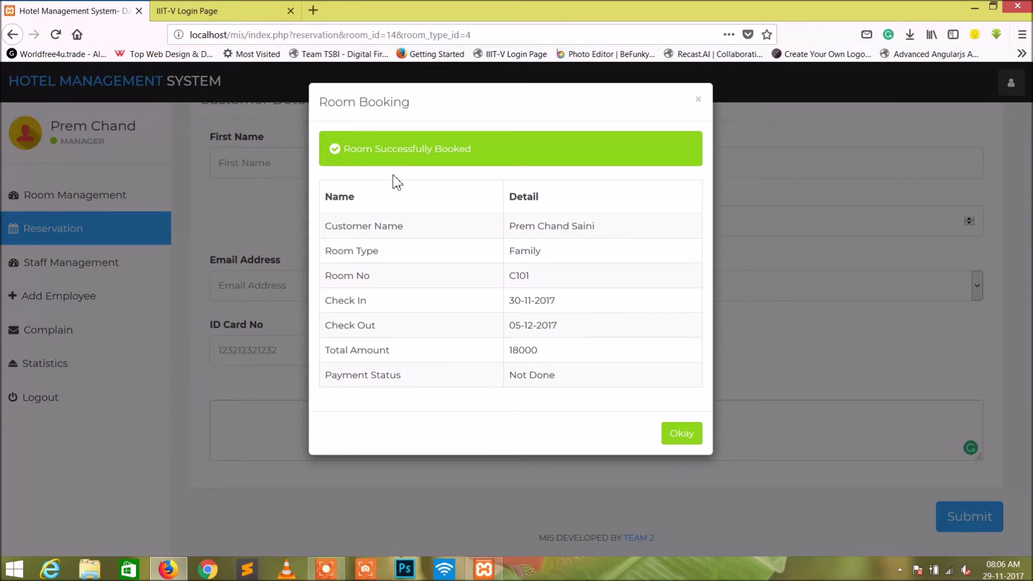
Dismiss the booking confirmation and return to page 2 of the Room Management list.
{"action": "left_click", "coordinate": [680, 434]}
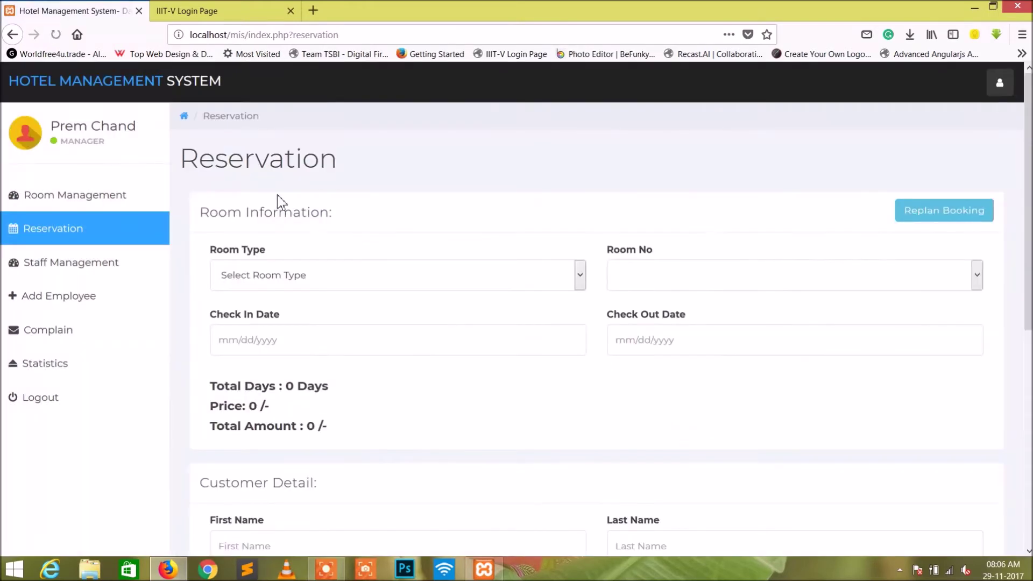
{"action": "left_click", "coordinate": [108, 209]}
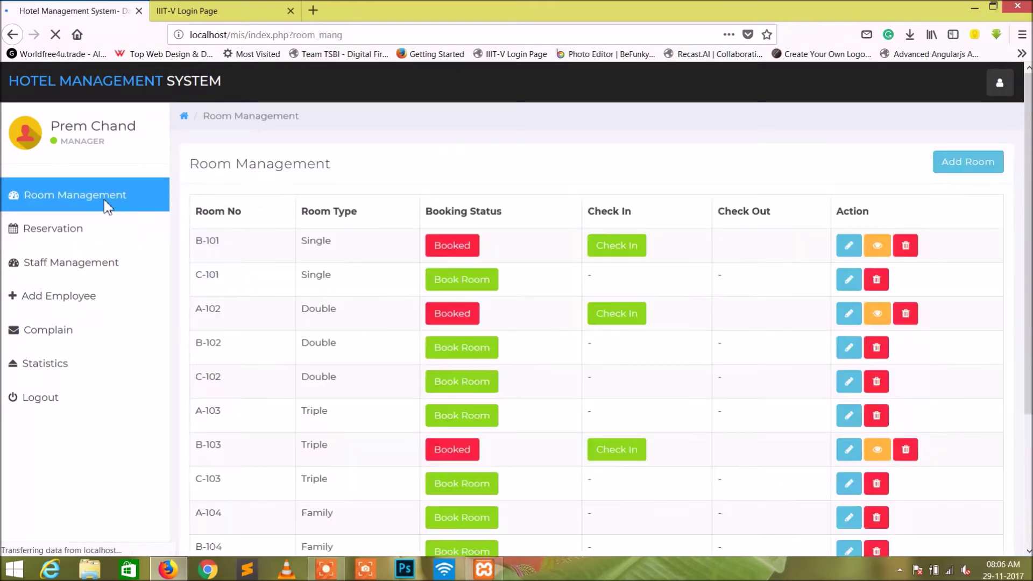
{"action": "scroll", "coordinate": [499, 378], "scroll_direction": "down", "scroll_amount": 3}
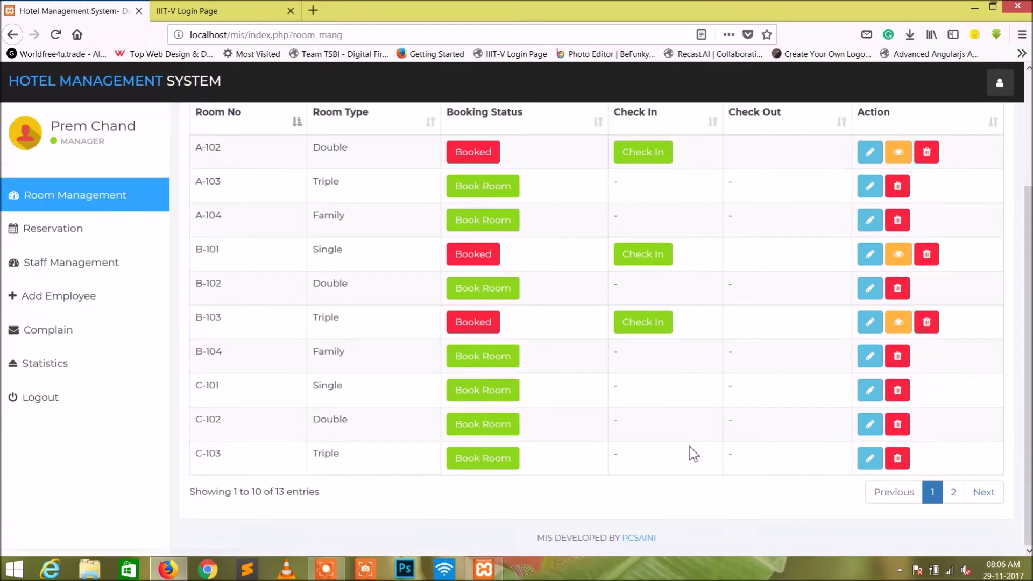
{"action": "left_click", "coordinate": [954, 493]}
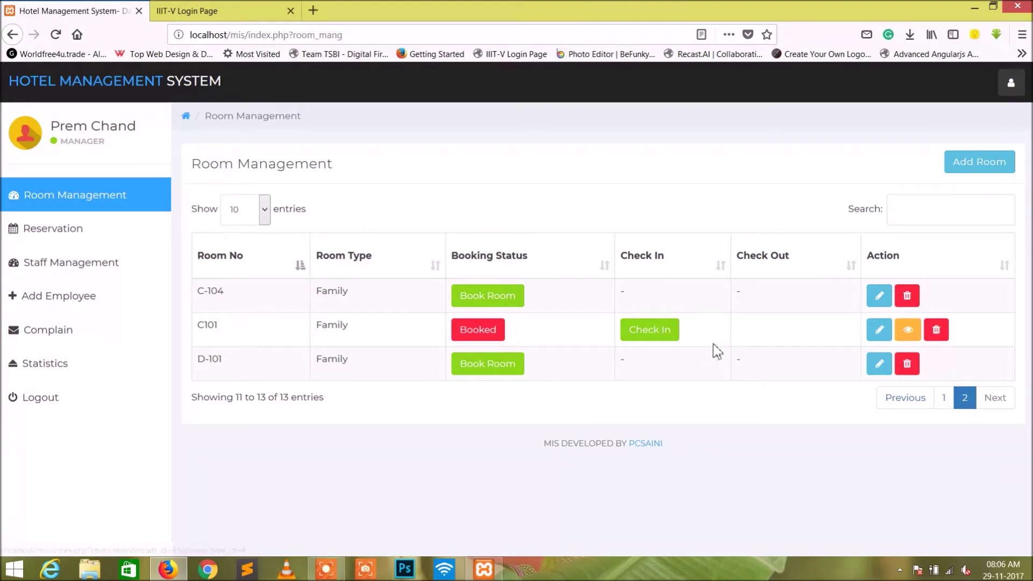
Check in room C101's guest with a 10000 advance payment.
{"action": "left_click", "coordinate": [658, 333]}
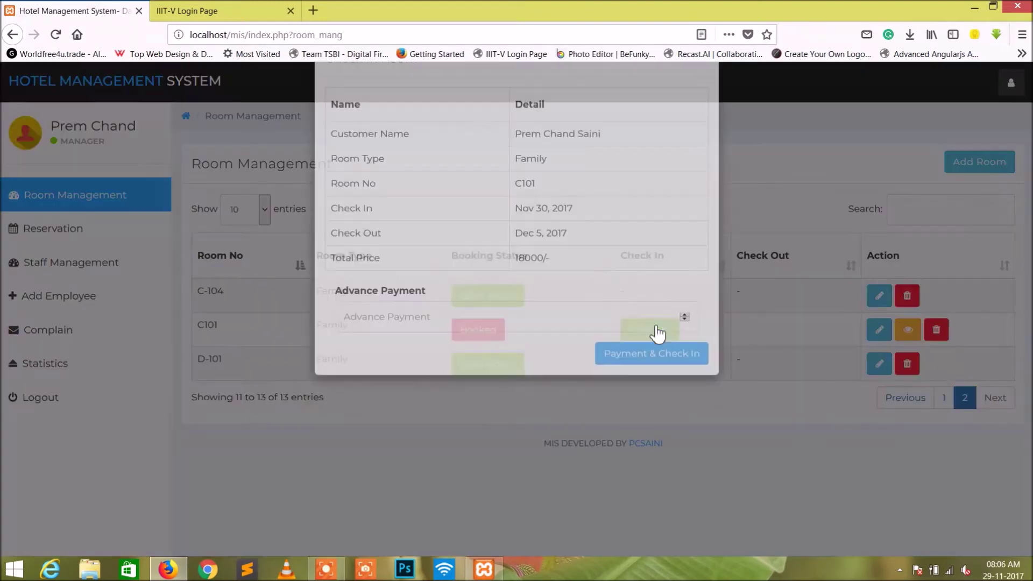
{"action": "left_click", "coordinate": [446, 360]}
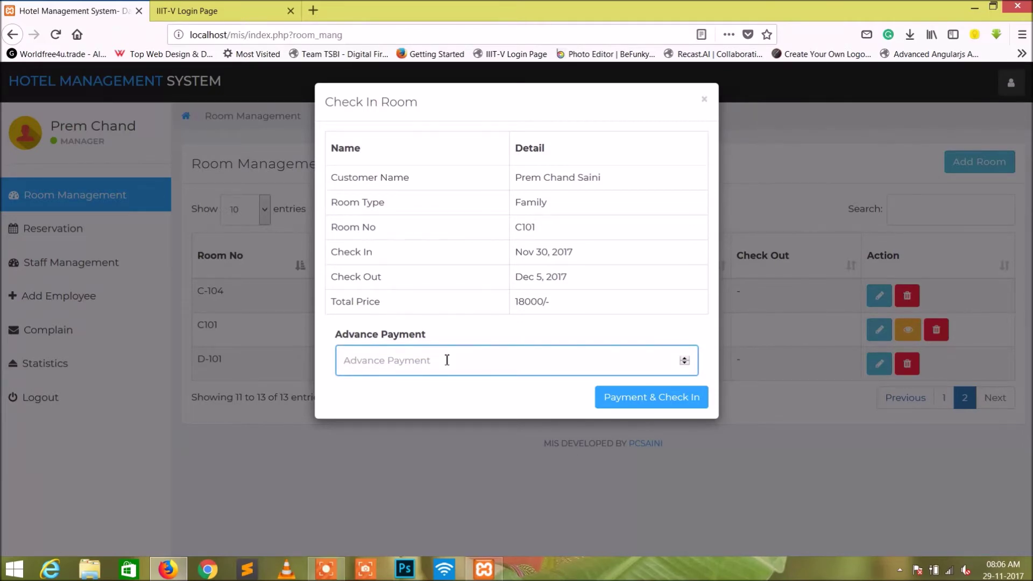
{"action": "type", "text": "10000"}
{"action": "left_click", "coordinate": [631, 403]}
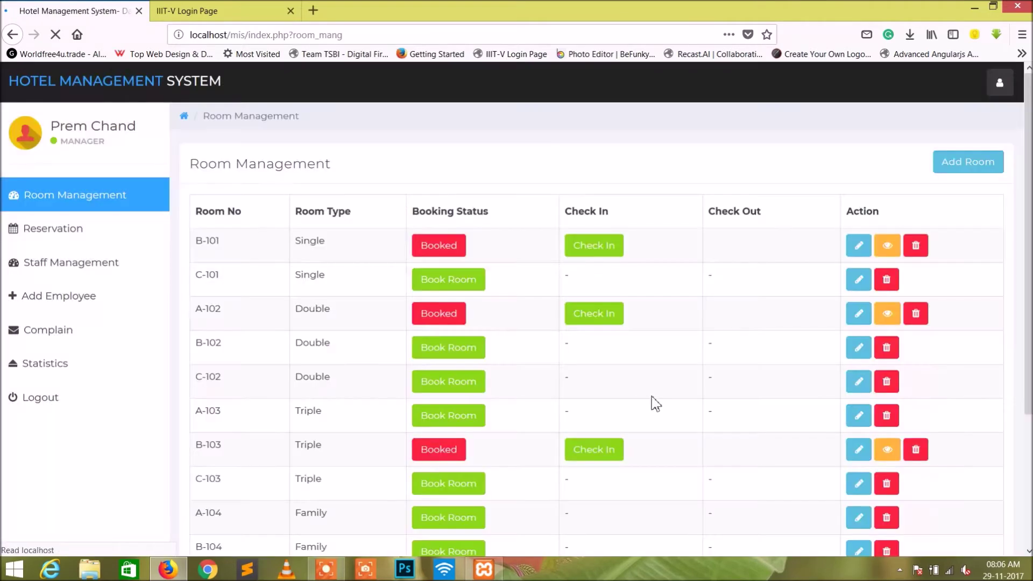
View room C101's customer details on page 2, showing 8000 remaining, then close them.
{"action": "scroll", "coordinate": [774, 487], "scroll_direction": "down", "scroll_amount": 3}
{"action": "left_click", "coordinate": [975, 491]}
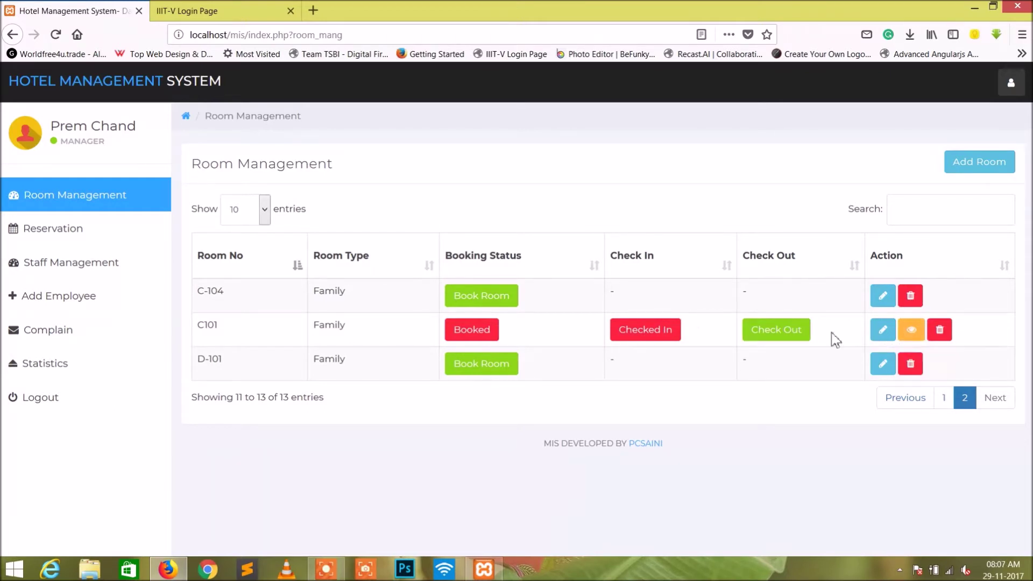
{"action": "left_click", "coordinate": [913, 330]}
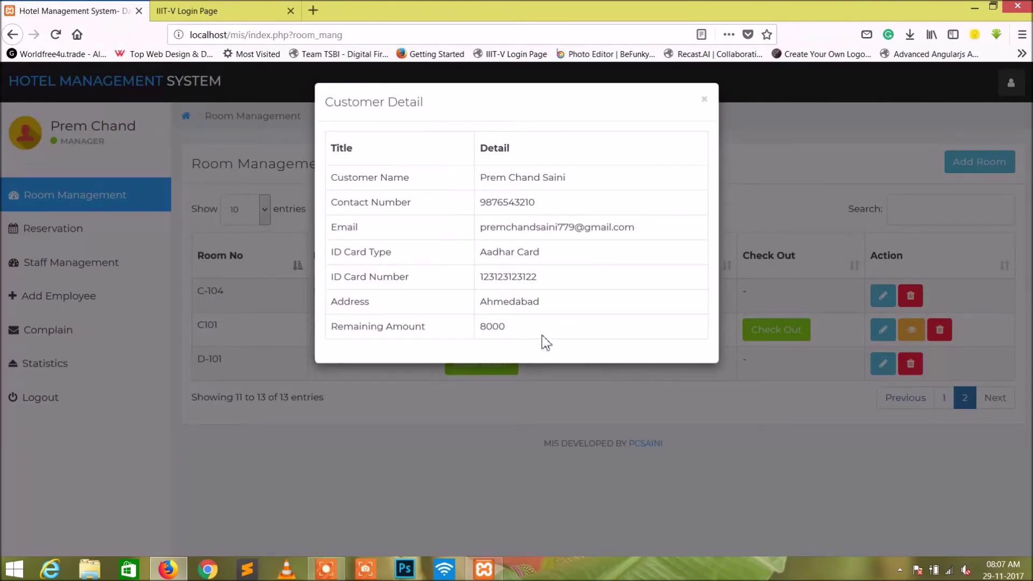
{"action": "left_click", "coordinate": [766, 410]}
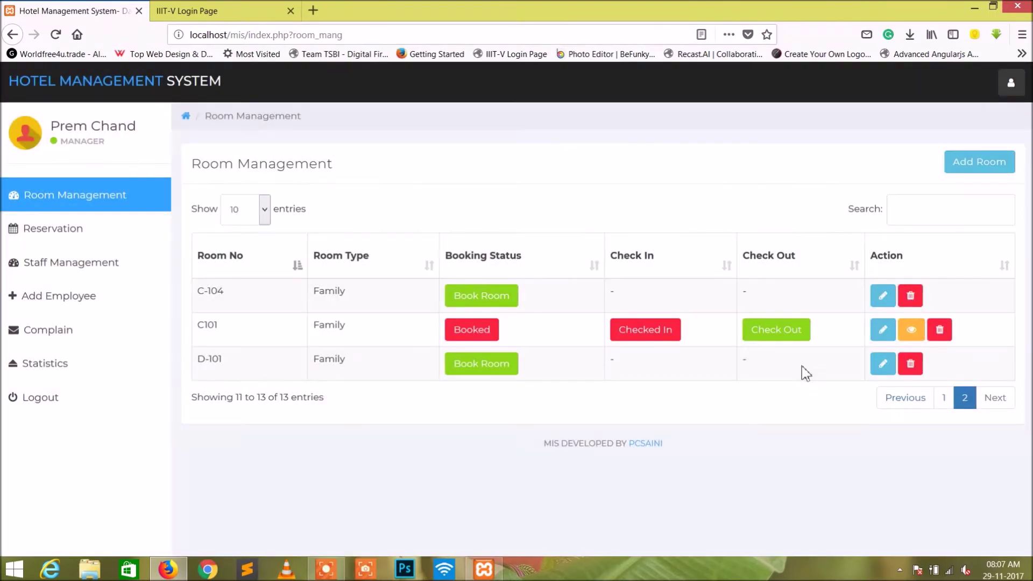
Check out room C101, correcting the payment from 1000 to the full 8000 balance.
{"action": "left_click", "coordinate": [783, 328]}
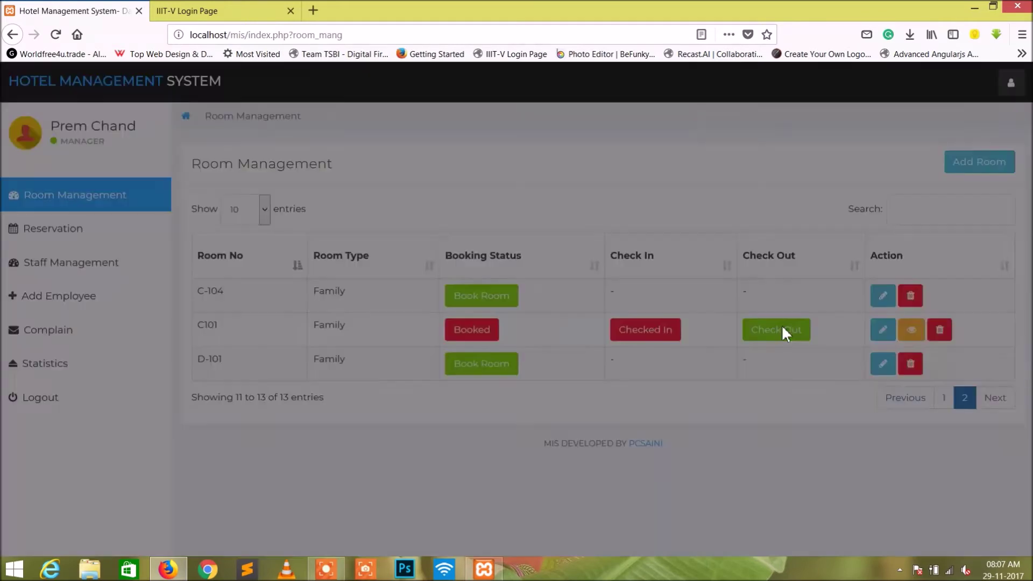
{"action": "left_click", "coordinate": [461, 386]}
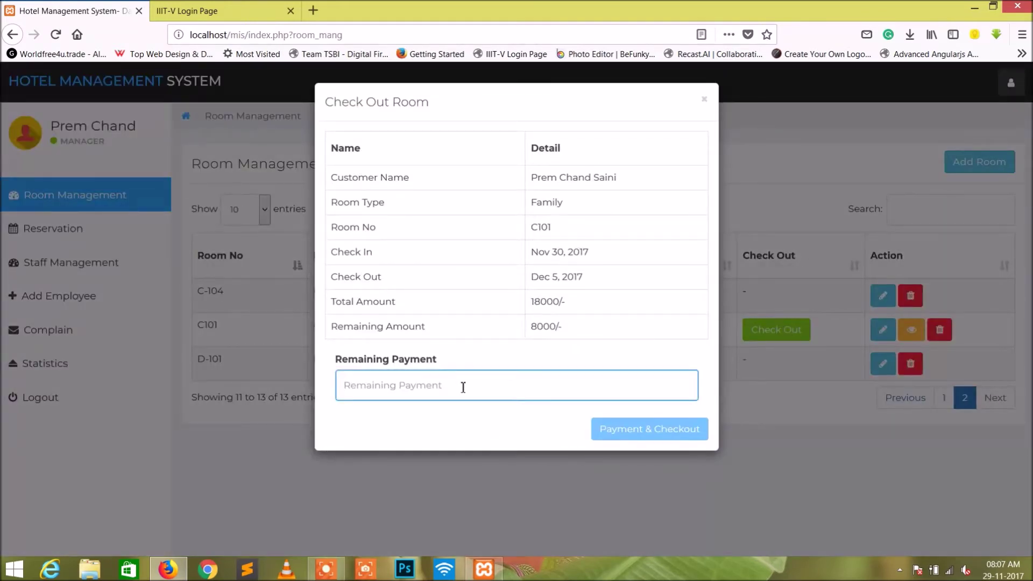
{"action": "type", "text": "1000"}
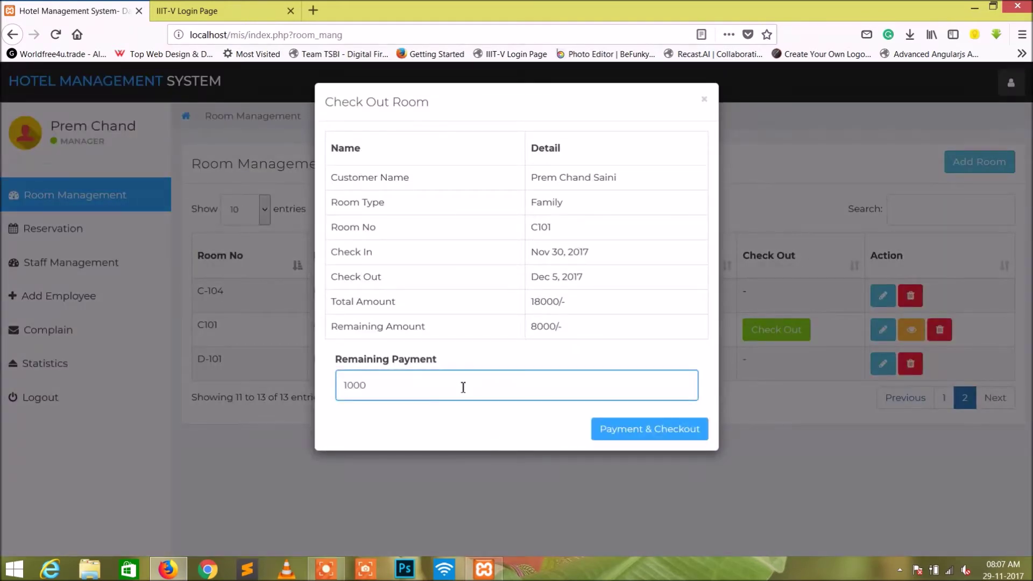
{"action": "key", "text": "Return"}
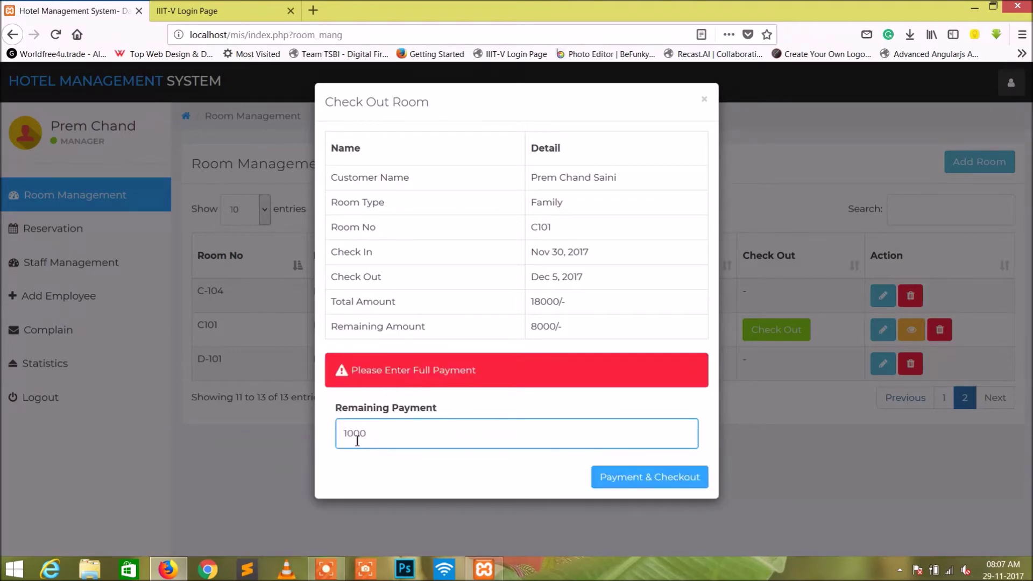
{"action": "key", "text": "BackSpace"}
{"action": "type", "text": "8"}
{"action": "left_click", "coordinate": [638, 481]}
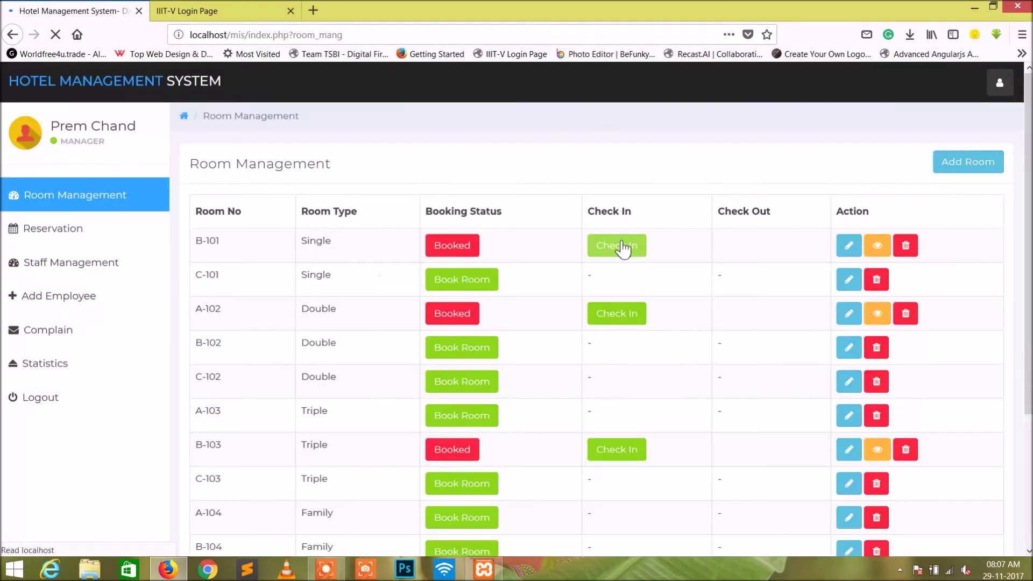
Search the room list for c101 and delete room C101, confirming the deletion.
{"action": "scroll", "coordinate": [648, 254], "scroll_direction": "down", "scroll_amount": 3}
{"action": "scroll", "coordinate": [937, 107], "scroll_direction": "up", "scroll_amount": 3}
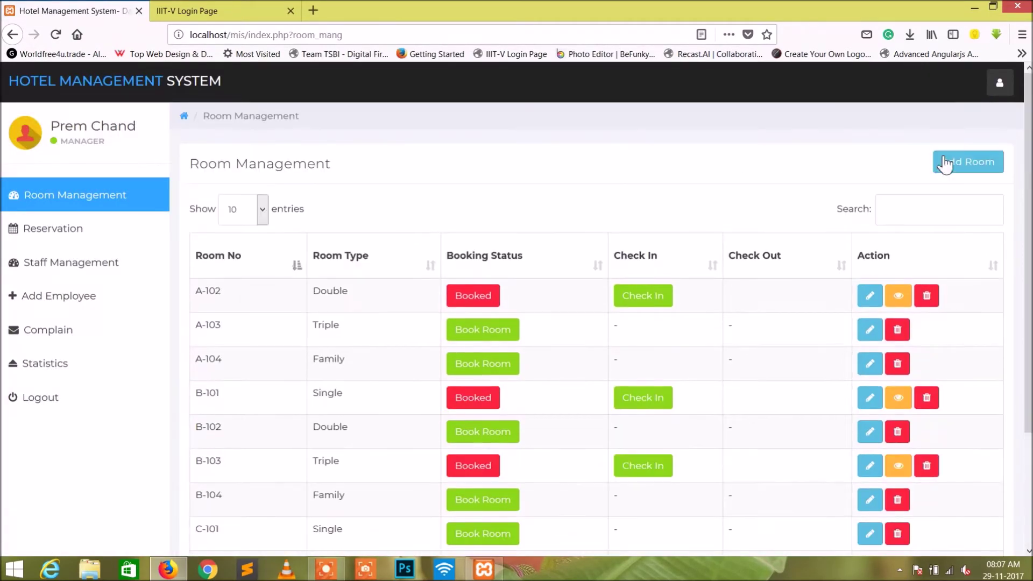
{"action": "left_click", "coordinate": [935, 209]}
{"action": "type", "text": "c101"}
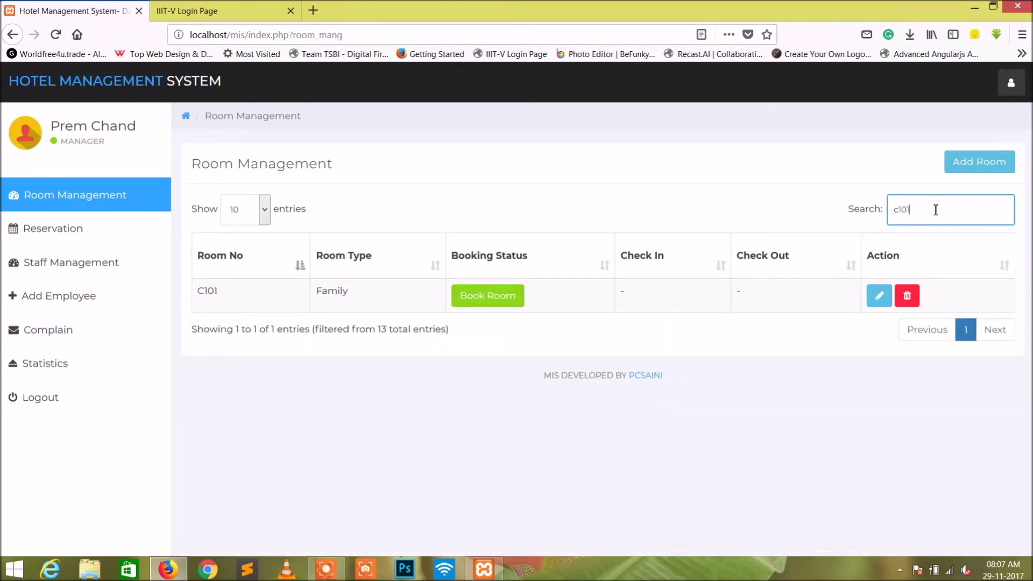
{"action": "left_click", "coordinate": [483, 400]}
{"action": "left_click_drag", "start_coordinate": [915, 210], "coordinate": [892, 208]}
{"action": "left_click", "coordinate": [407, 438]}
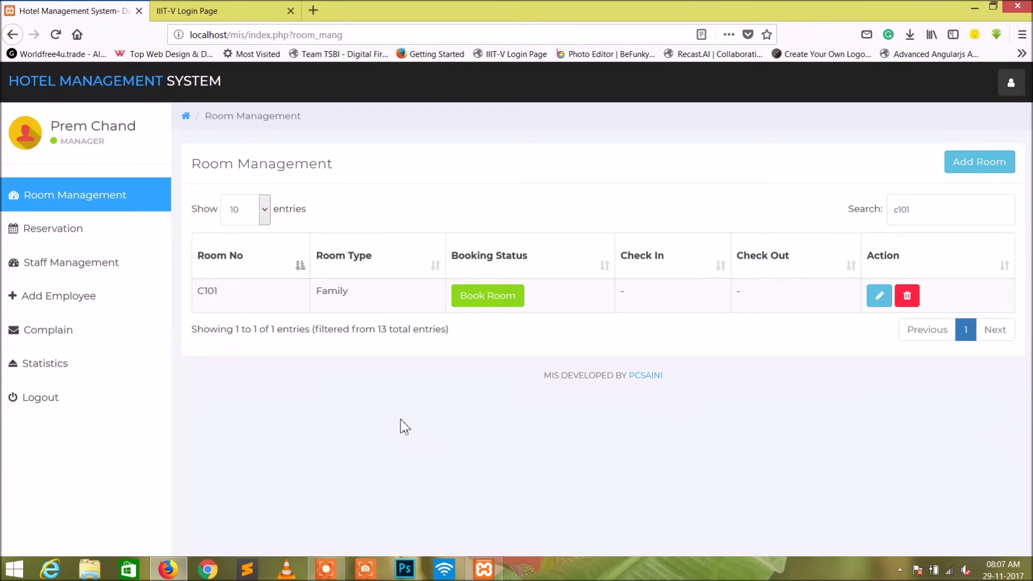
{"action": "left_click", "coordinate": [907, 295]}
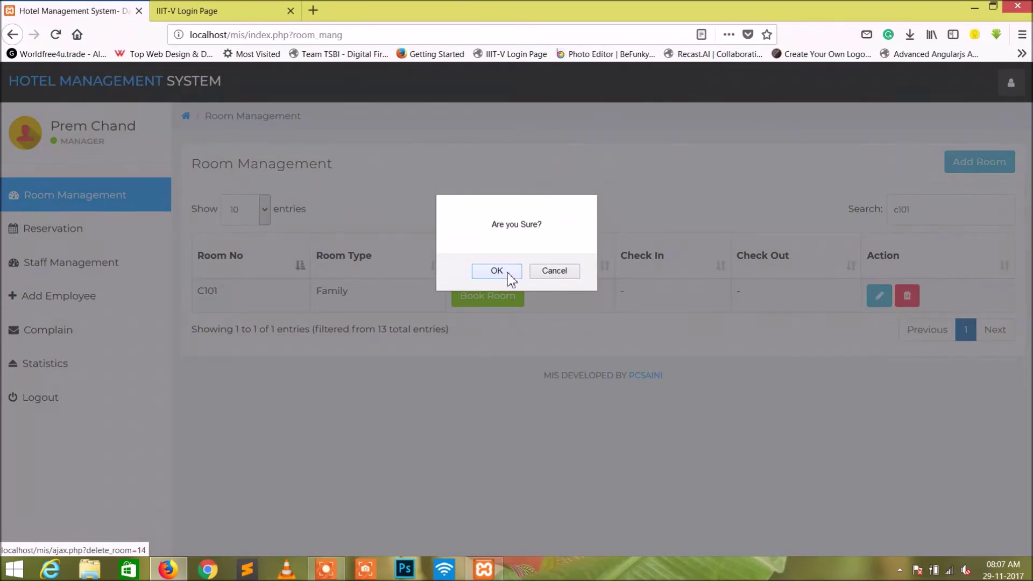
{"action": "left_click", "coordinate": [508, 273]}
{"action": "scroll", "coordinate": [779, 304], "scroll_direction": "down", "scroll_amount": 1}
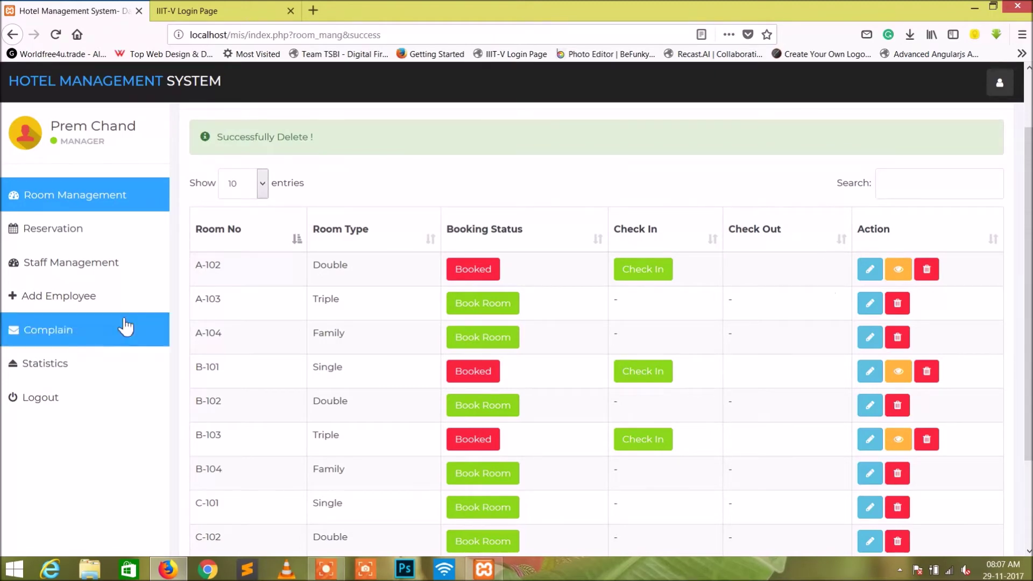
Browse the 11-employee Staff Management list, then bring up the blank Add Employee form.
{"action": "left_click", "coordinate": [91, 270]}
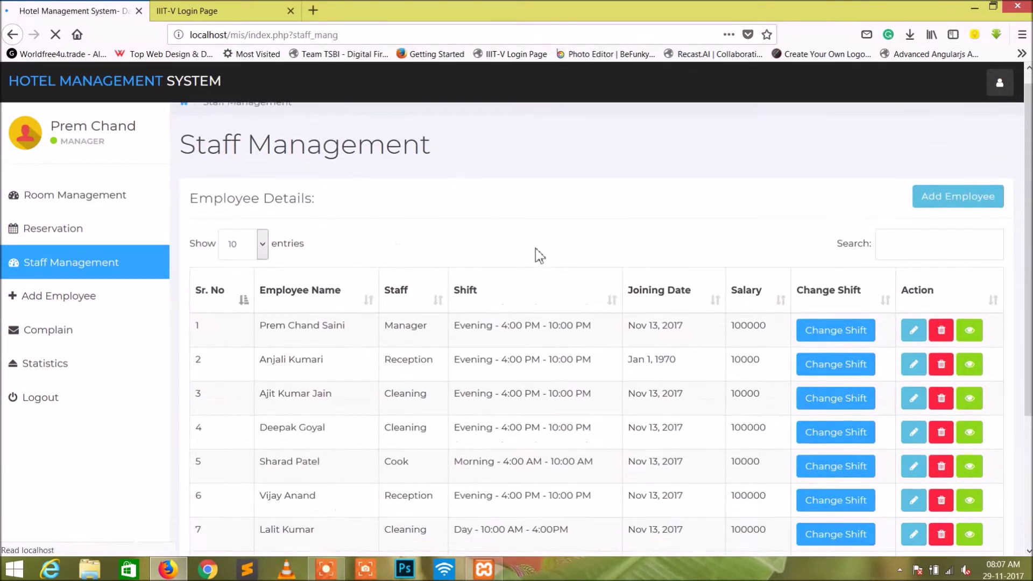
{"action": "scroll", "coordinate": [535, 247], "scroll_direction": "down", "scroll_amount": 2}
{"action": "scroll", "coordinate": [515, 264], "scroll_direction": "down", "scroll_amount": 2}
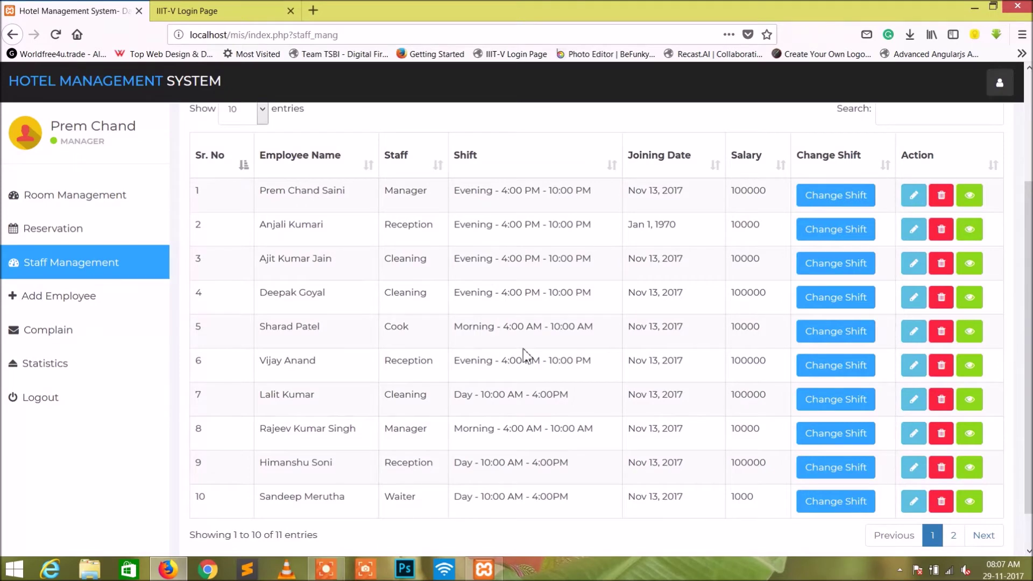
{"action": "scroll", "coordinate": [523, 349], "scroll_direction": "up", "scroll_amount": 4}
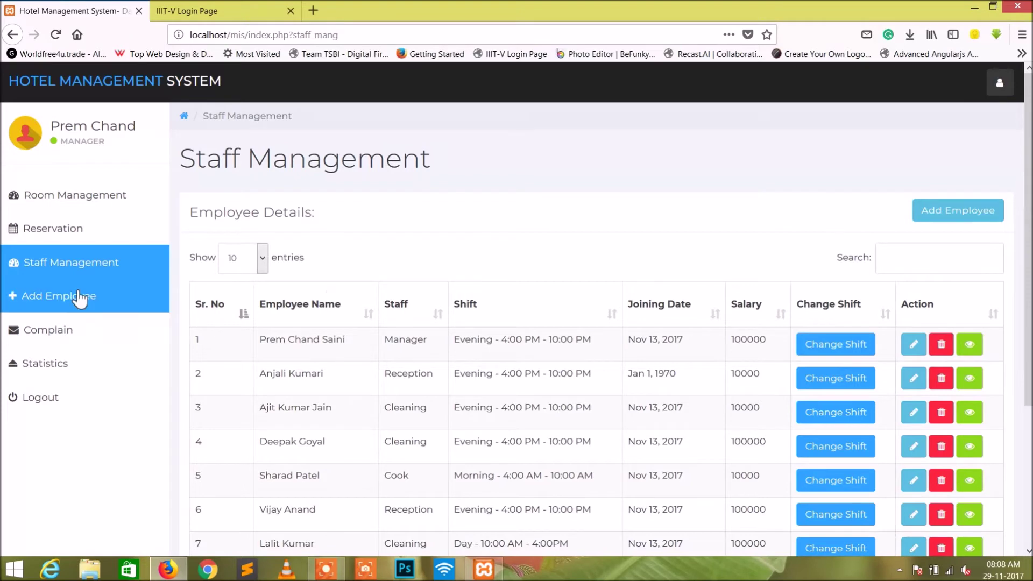
{"action": "left_click", "coordinate": [78, 297]}
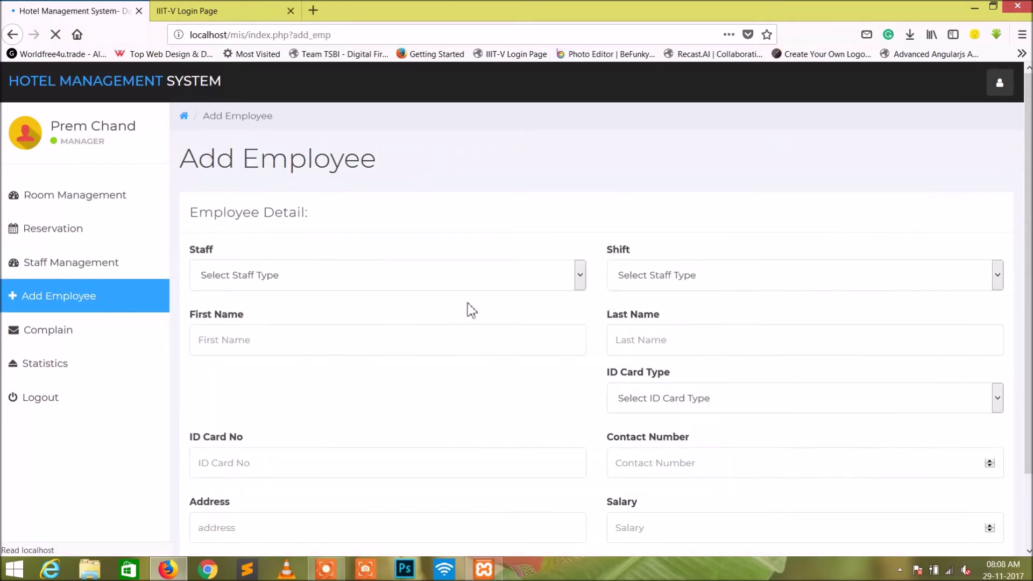
Make the new employee Reception staff on the Day 10:00 AM - 4:00PM shift.
{"action": "left_click", "coordinate": [276, 276]}
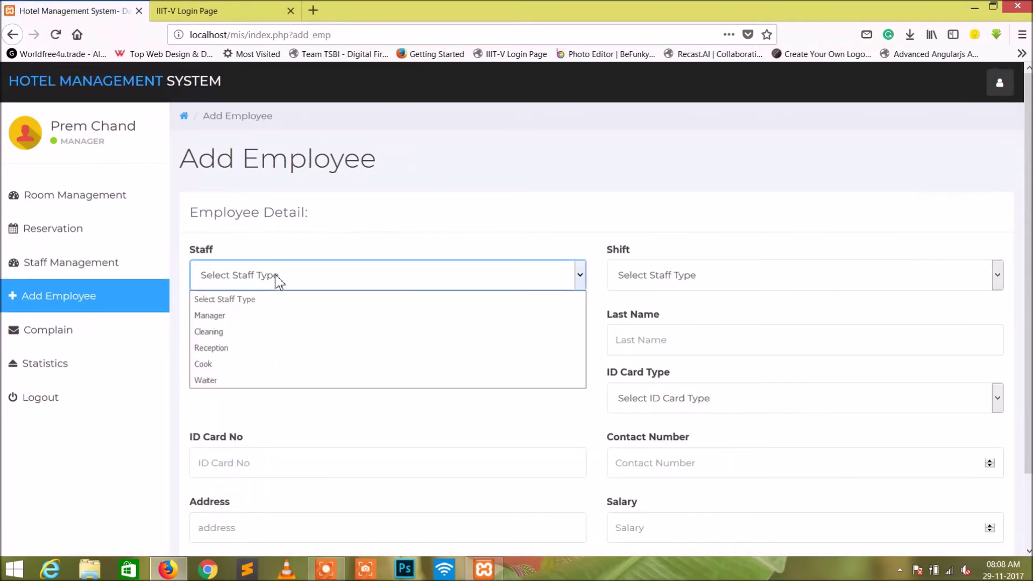
{"action": "left_click", "coordinate": [268, 321]}
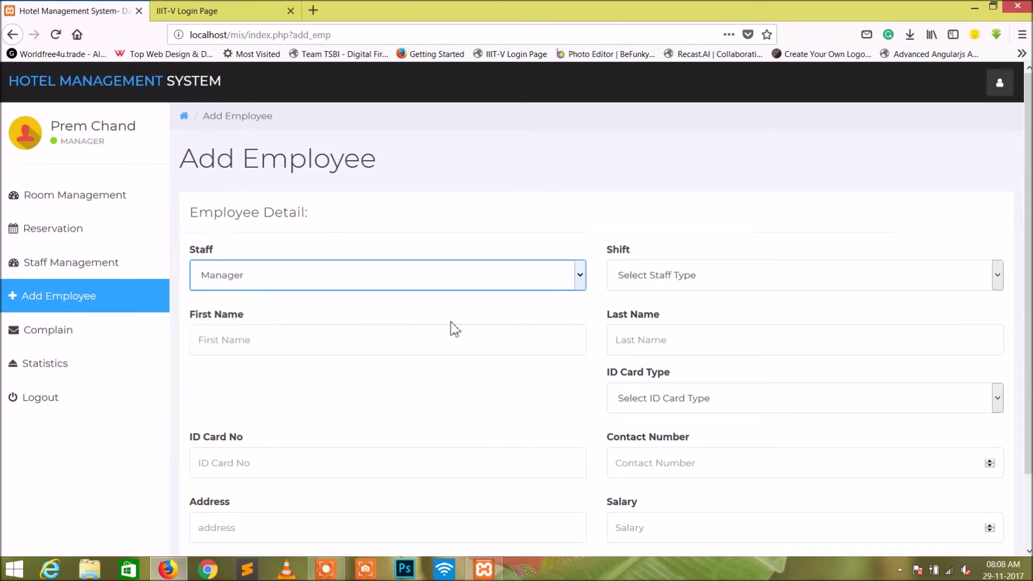
{"action": "left_click", "coordinate": [475, 281]}
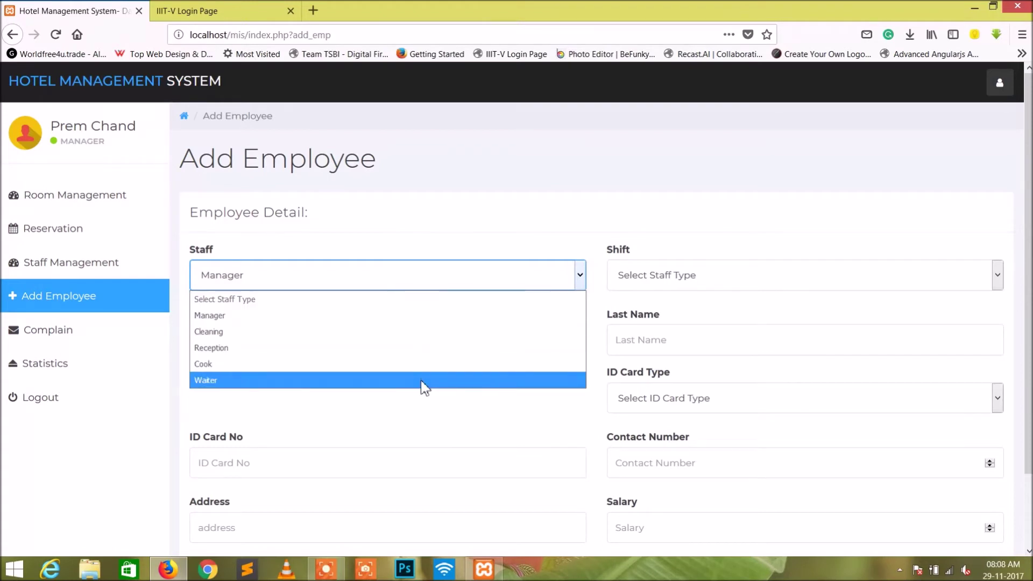
{"action": "left_click", "coordinate": [414, 349]}
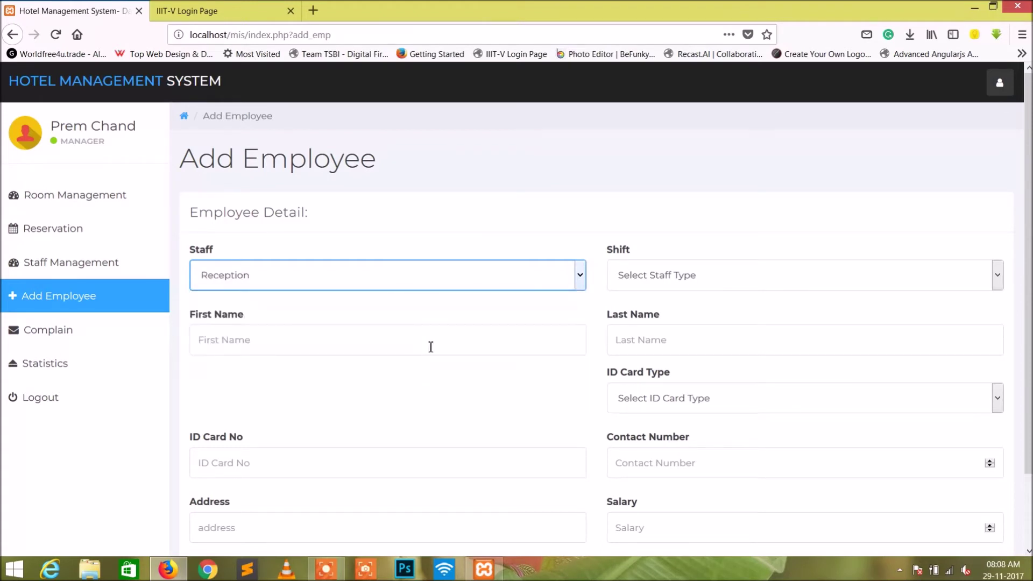
{"action": "left_click", "coordinate": [760, 281]}
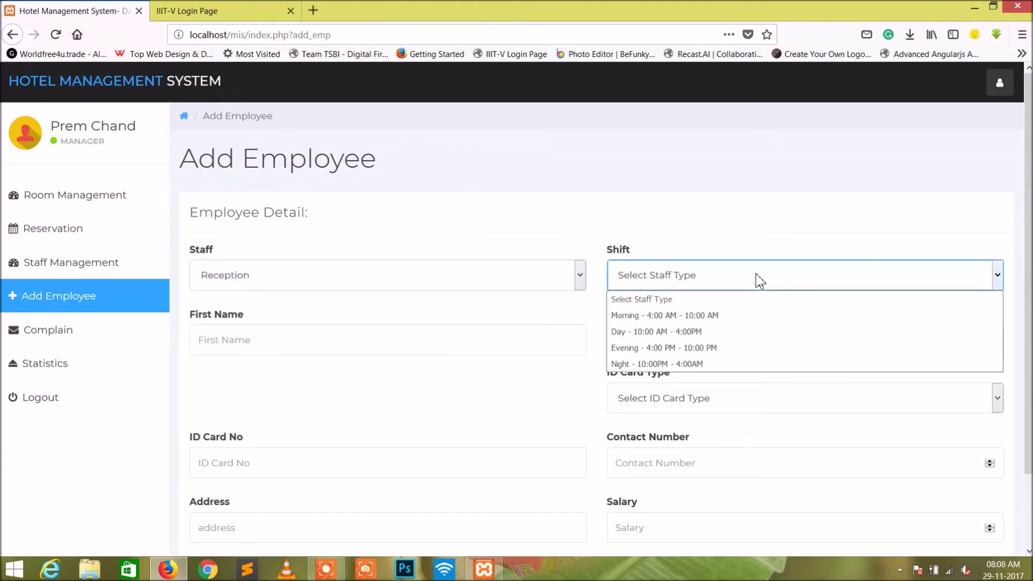
{"action": "left_click", "coordinate": [791, 337]}
Fill in the new employee's first and last names.
{"action": "left_click", "coordinate": [443, 351]}
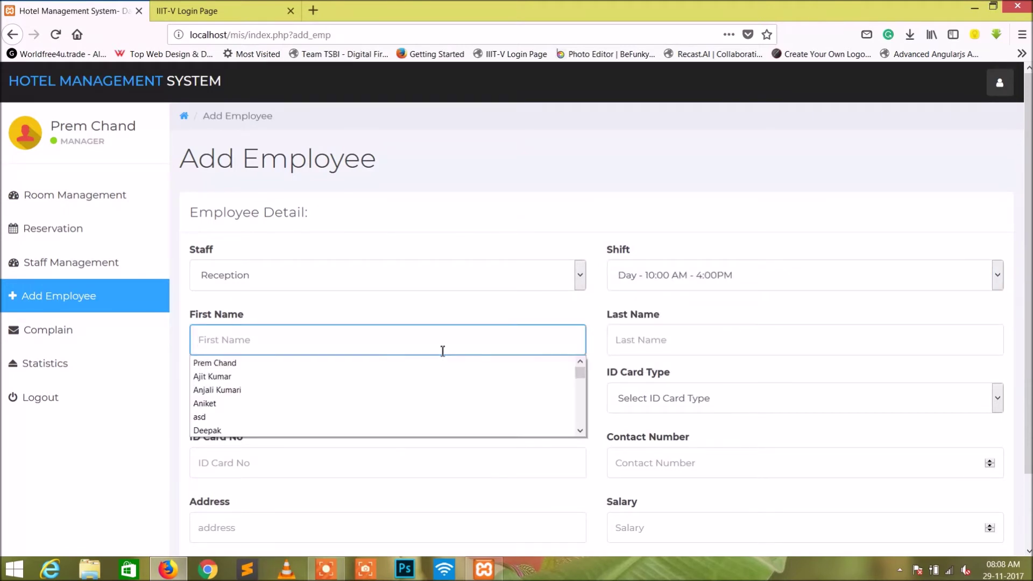
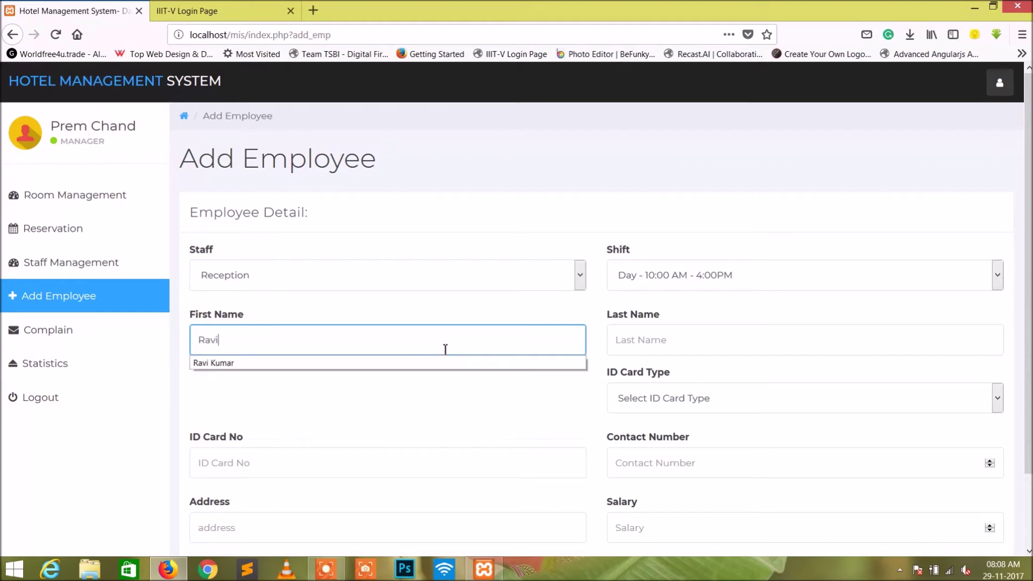
{"action": "left_click", "coordinate": [454, 363]}
{"action": "left_click", "coordinate": [732, 338]}
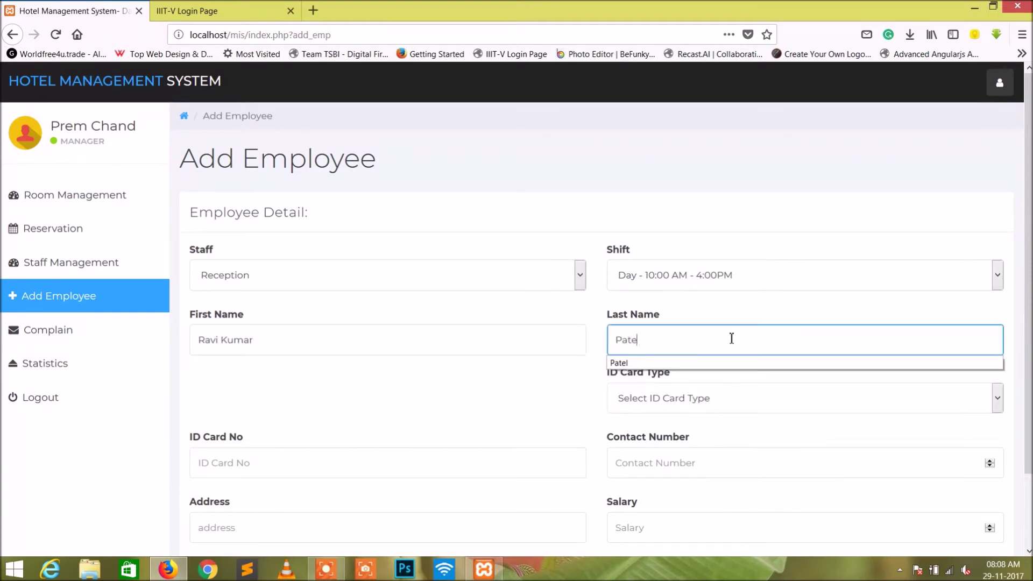
{"action": "left_click", "coordinate": [731, 363]}
{"action": "scroll", "coordinate": [692, 399], "scroll_direction": "down", "scroll_amount": 2}
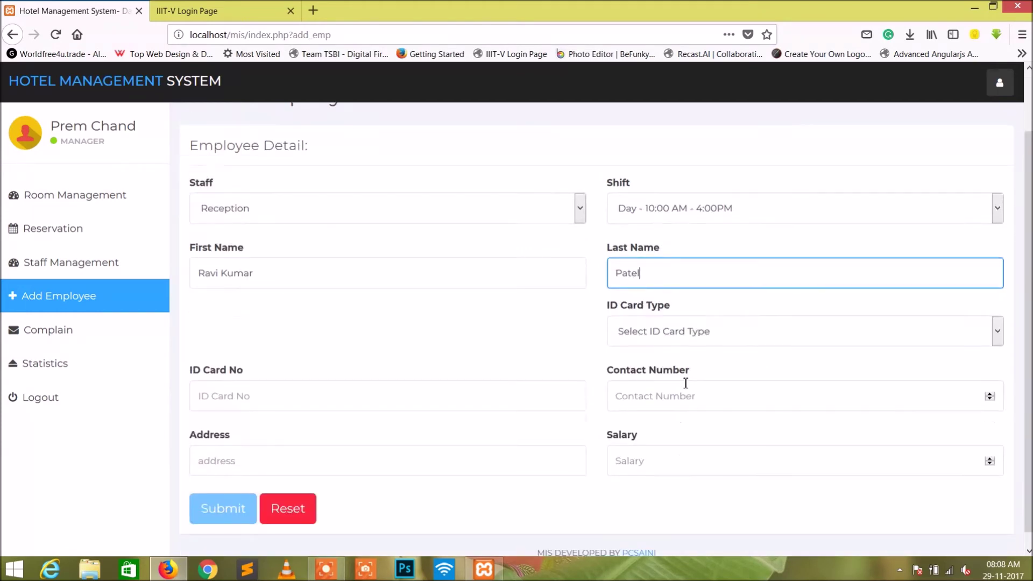
Choose Voter Id Card as the ID type and enter the card number.
{"action": "left_click", "coordinate": [653, 325]}
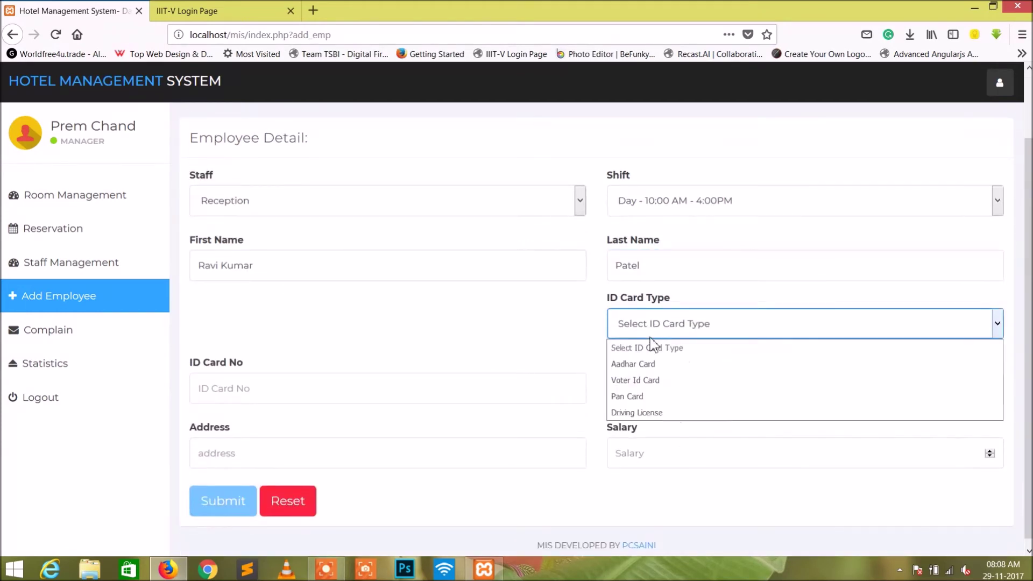
{"action": "left_click", "coordinate": [656, 380]}
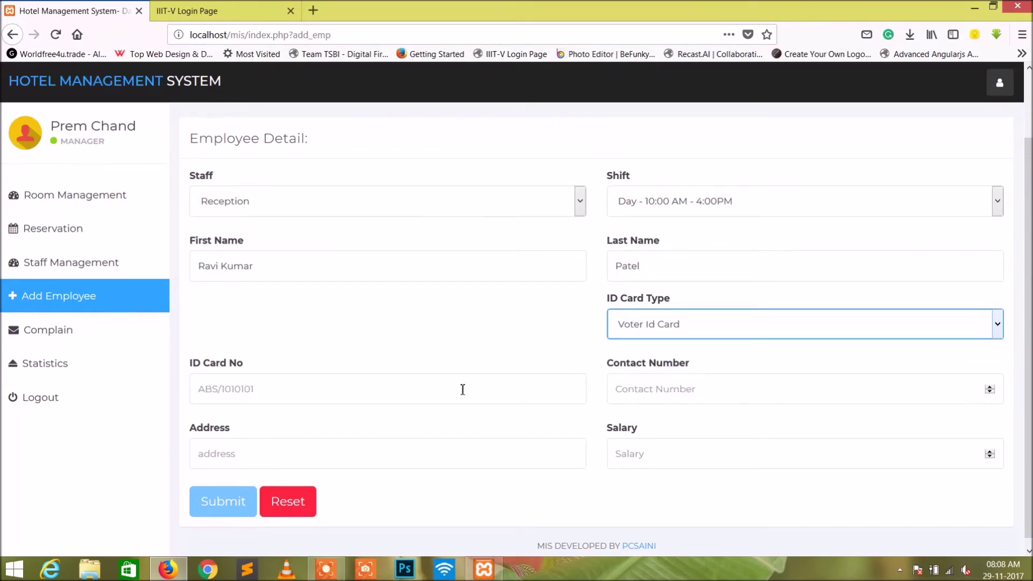
{"action": "scroll", "coordinate": [463, 389], "scroll_direction": "up", "scroll_amount": 1}
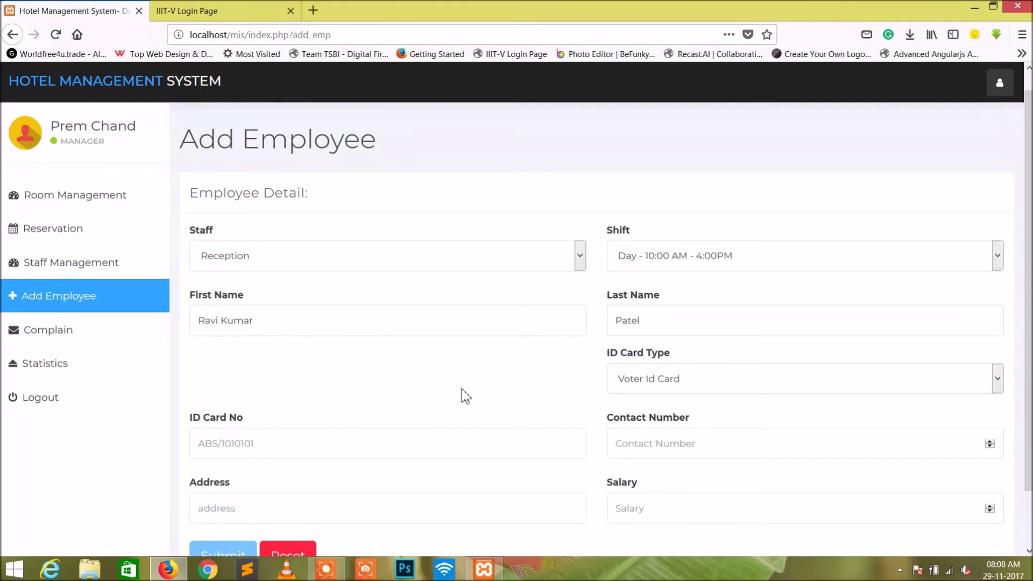
{"action": "key", "text": "slash"}
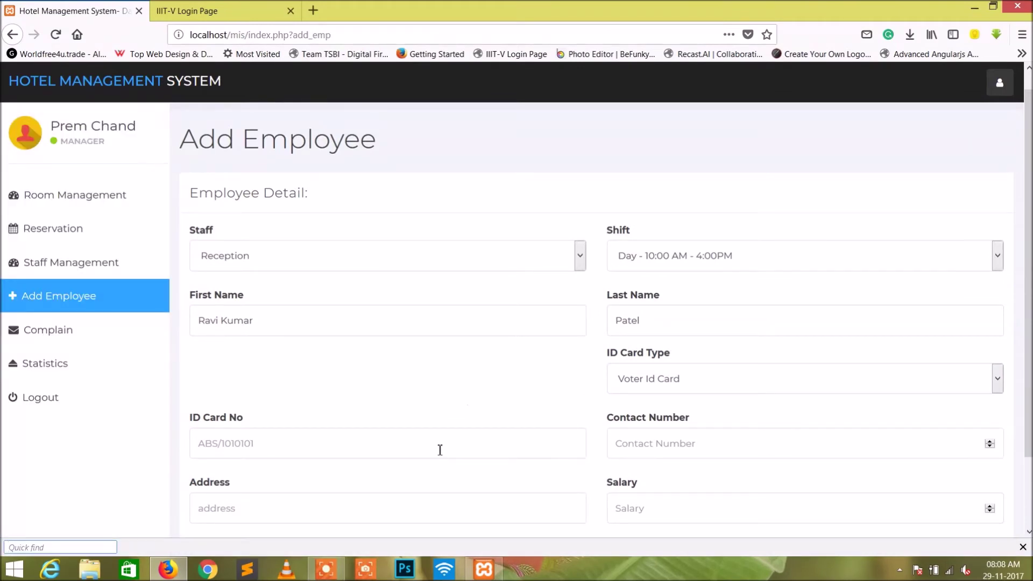
{"action": "left_click", "coordinate": [440, 448]}
{"action": "type", "text": "ABS"}
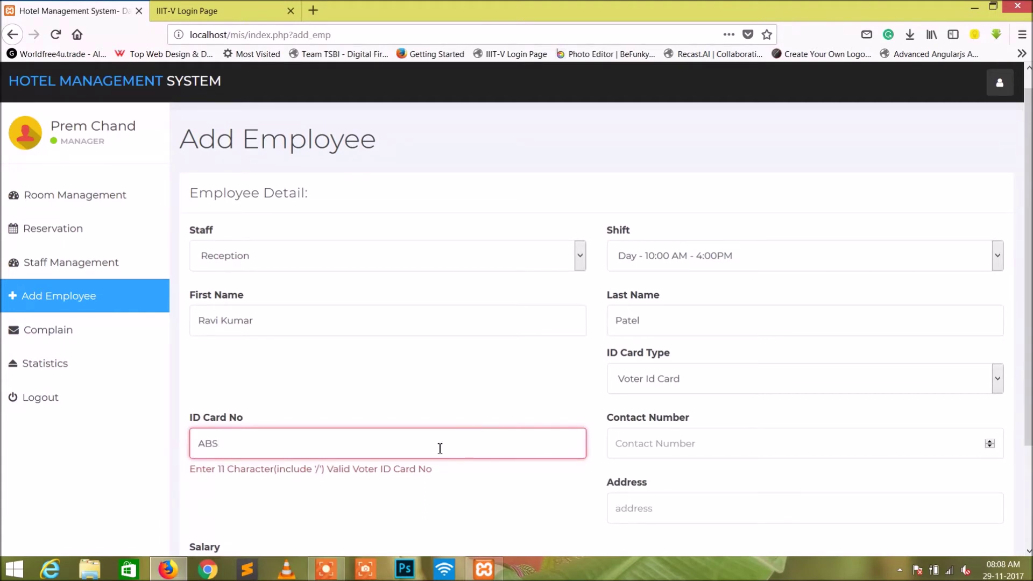
{"action": "type", "text": "/1231212"}
Enter the contact number, address and a 10000 salary, then submit the new employee.
{"action": "left_click", "coordinate": [679, 451]}
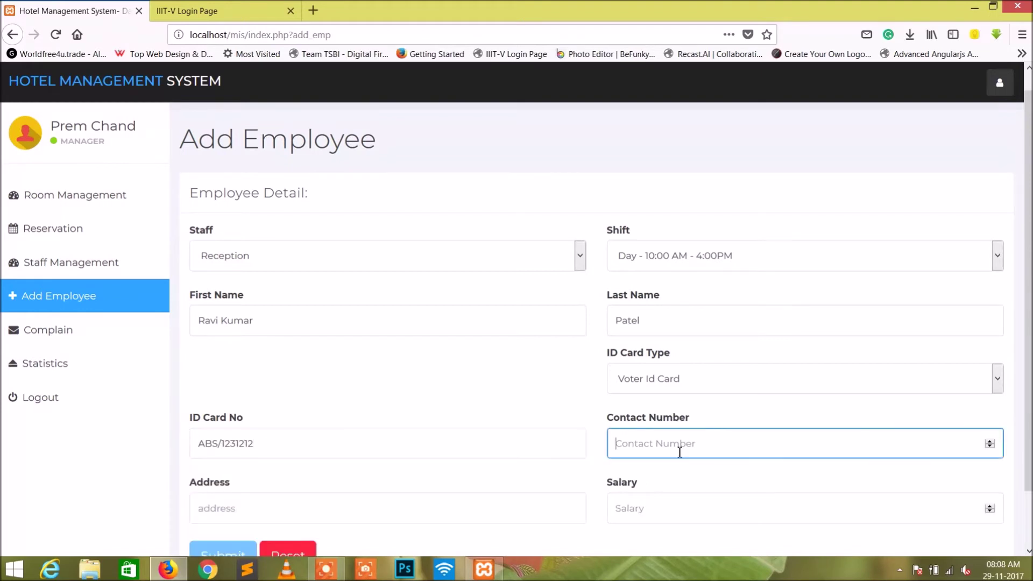
{"action": "type", "text": "98"}
{"action": "left_click", "coordinate": [560, 371]}
{"action": "scroll", "coordinate": [559, 372], "scroll_direction": "down", "scroll_amount": 2}
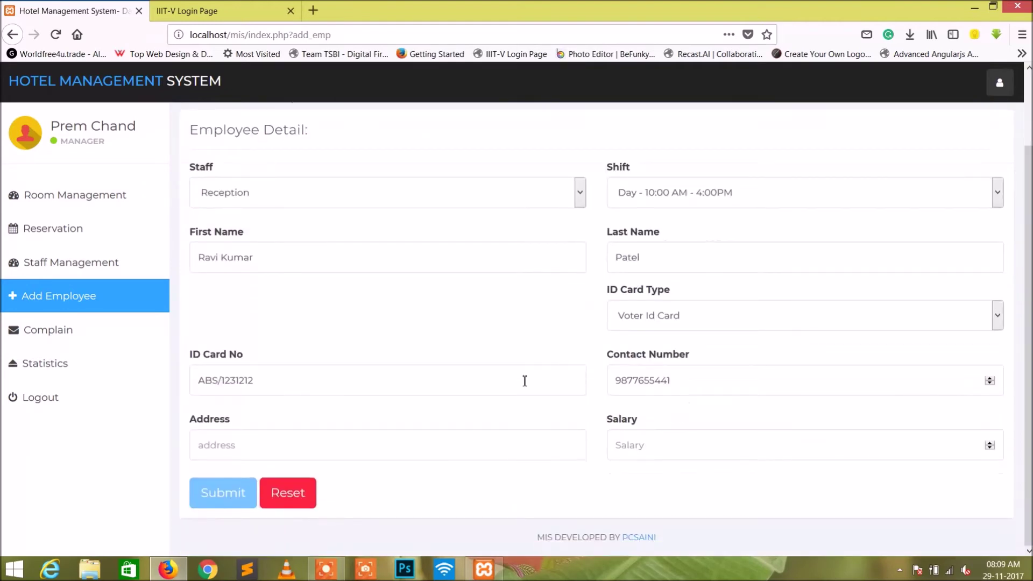
{"action": "left_click", "coordinate": [424, 444]}
{"action": "type", "text": "Ahmedabad"}
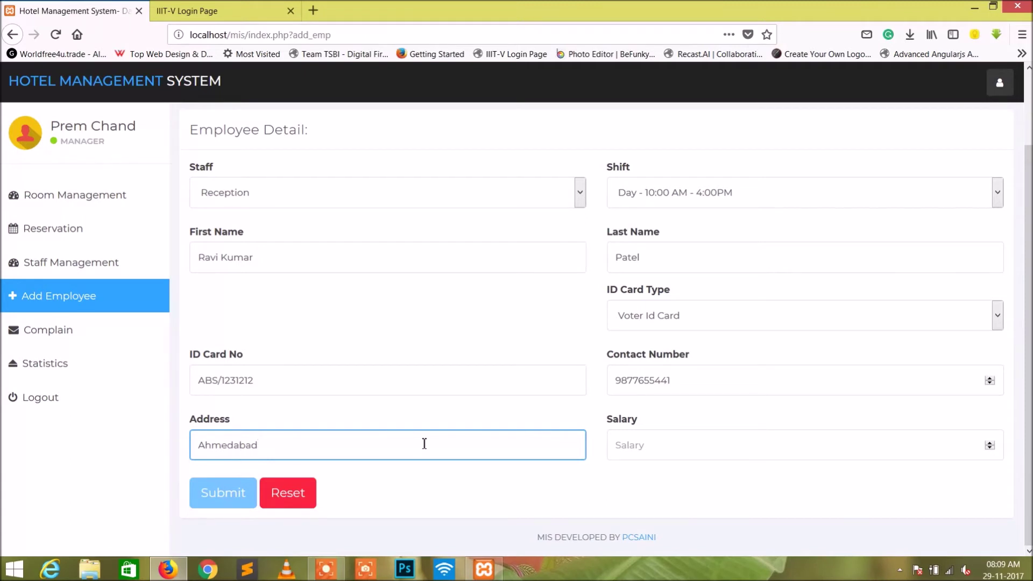
{"action": "left_click", "coordinate": [682, 451]}
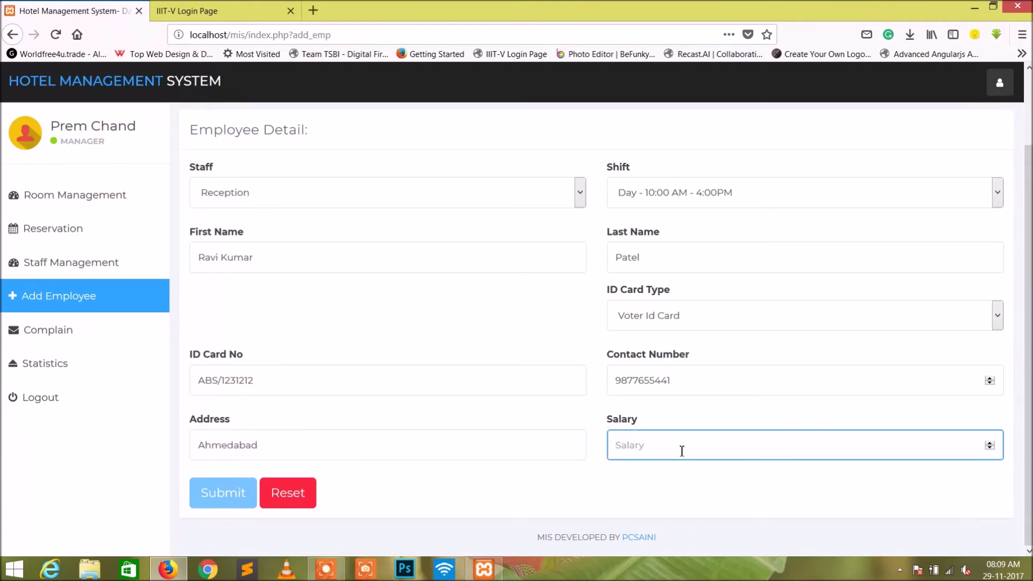
{"action": "type", "text": "10000"}
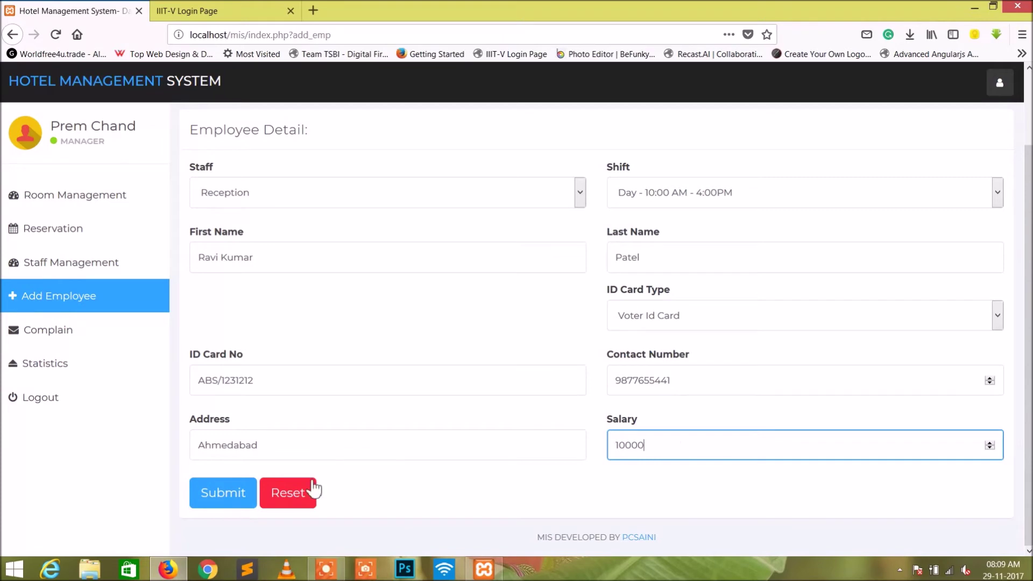
{"action": "left_click", "coordinate": [220, 492]}
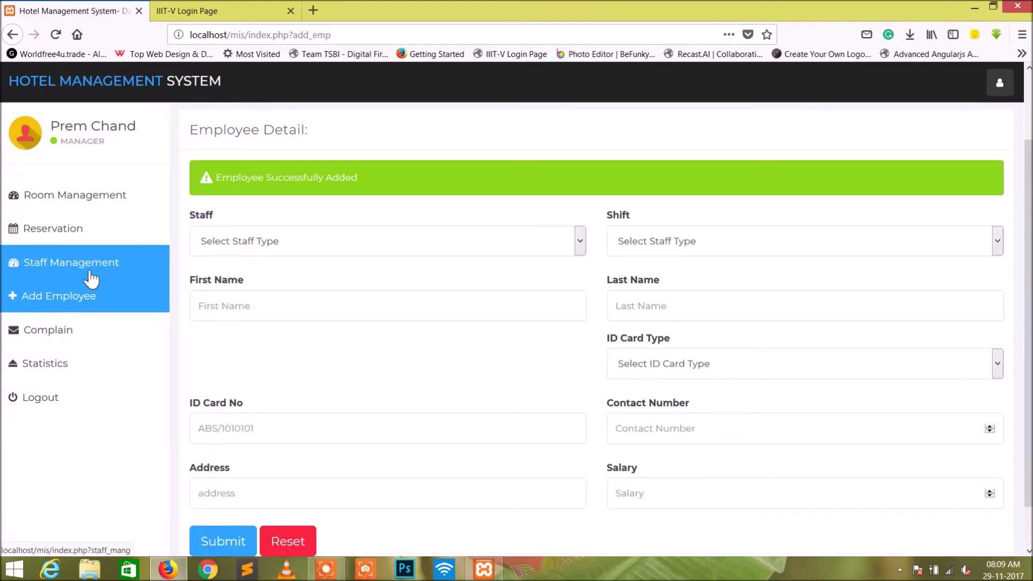
{"action": "left_click", "coordinate": [91, 278]}
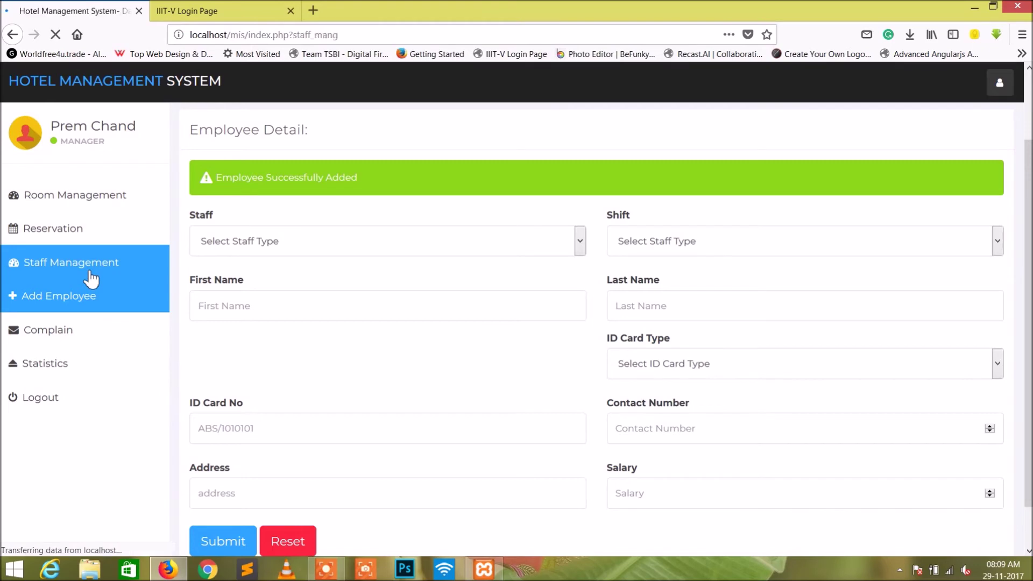
Search the staff list for the new employee to verify the 10000-salary row, then reload the list.
{"action": "scroll", "coordinate": [430, 331], "scroll_direction": "down", "scroll_amount": 5}
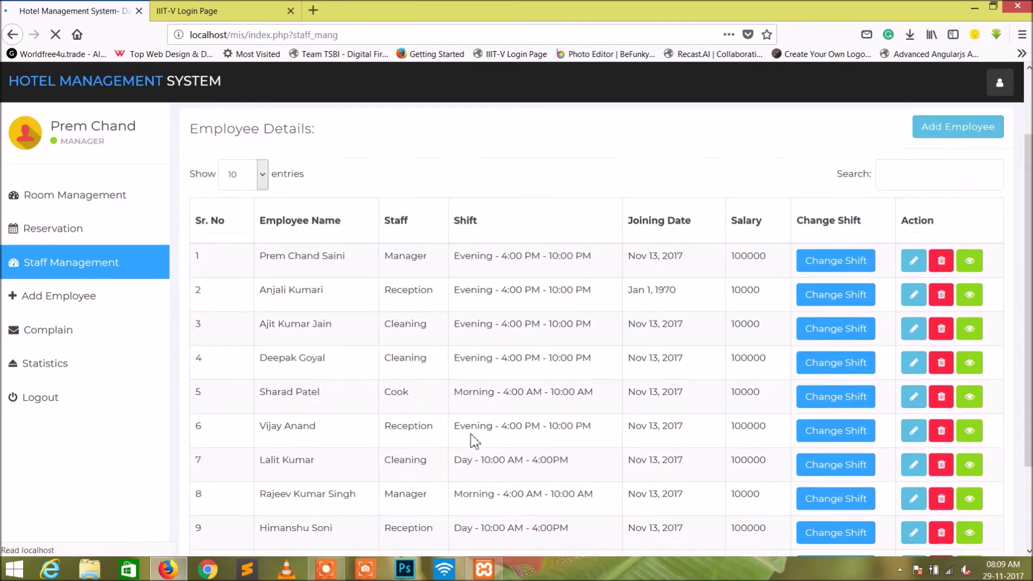
{"action": "scroll", "coordinate": [753, 263], "scroll_direction": "up", "scroll_amount": 3}
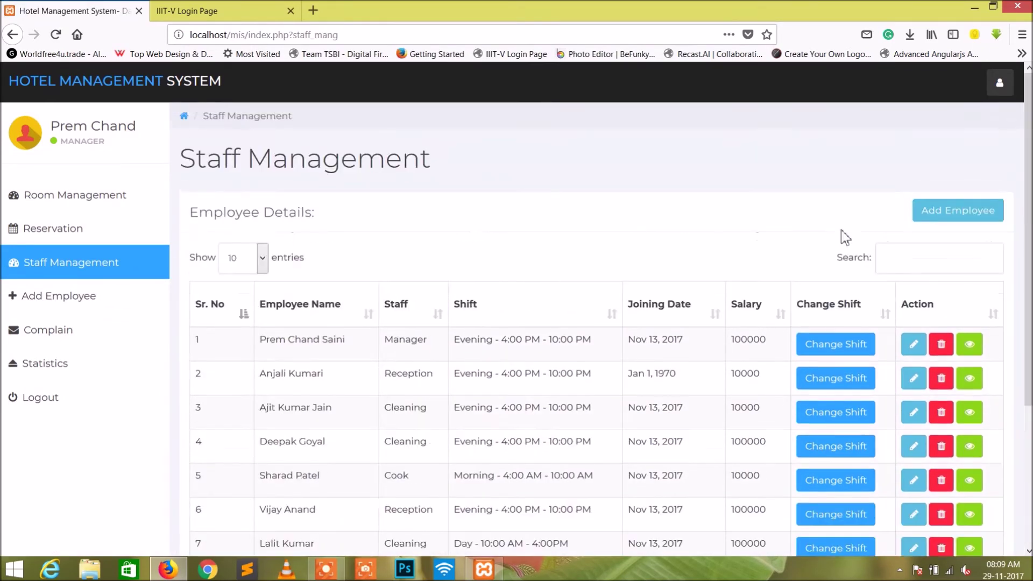
{"action": "left_click", "coordinate": [892, 260]}
{"action": "type", "text": "Ravi"}
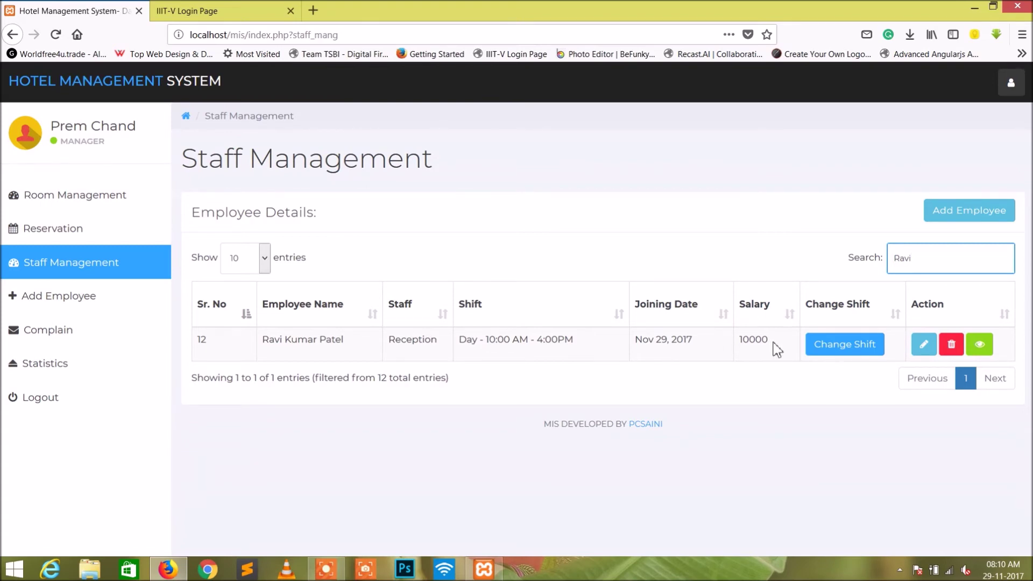
{"action": "double_click", "coordinate": [754, 343]}
{"action": "left_click", "coordinate": [750, 343]}
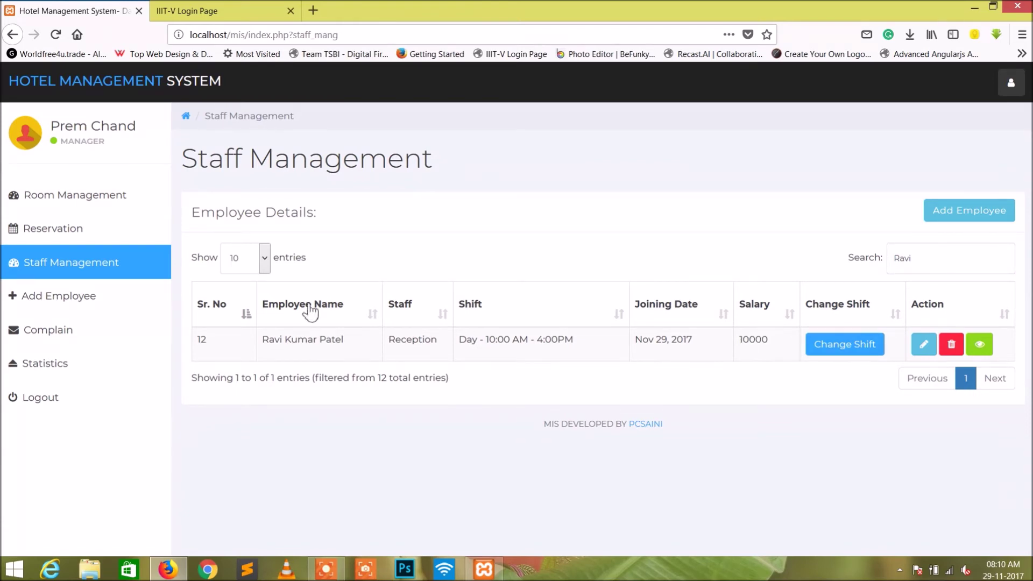
{"action": "left_click", "coordinate": [107, 274]}
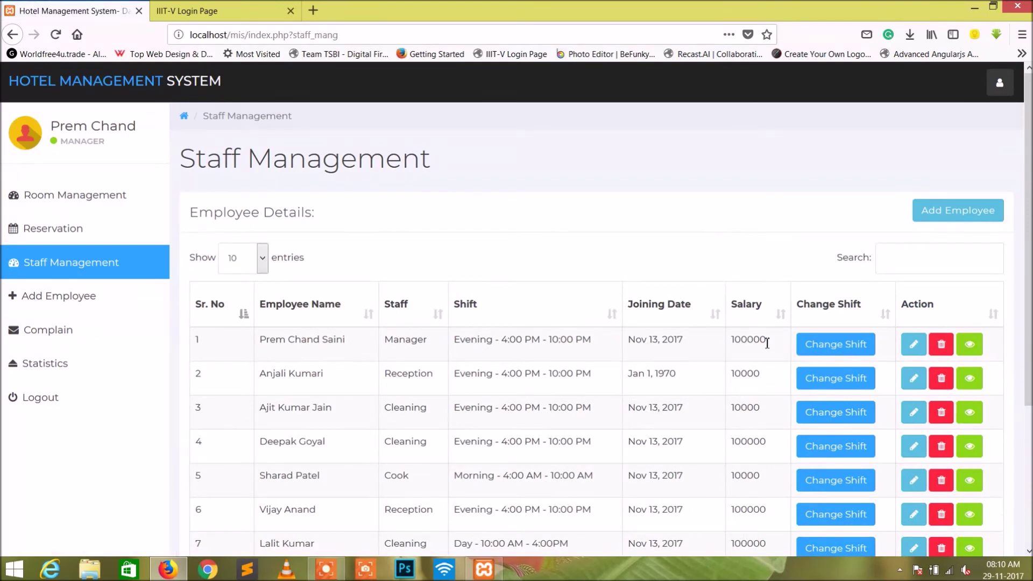
Change the manager's shift from Evening to Day 10:00 AM - 4:00PM and save.
{"action": "left_click", "coordinate": [835, 345]}
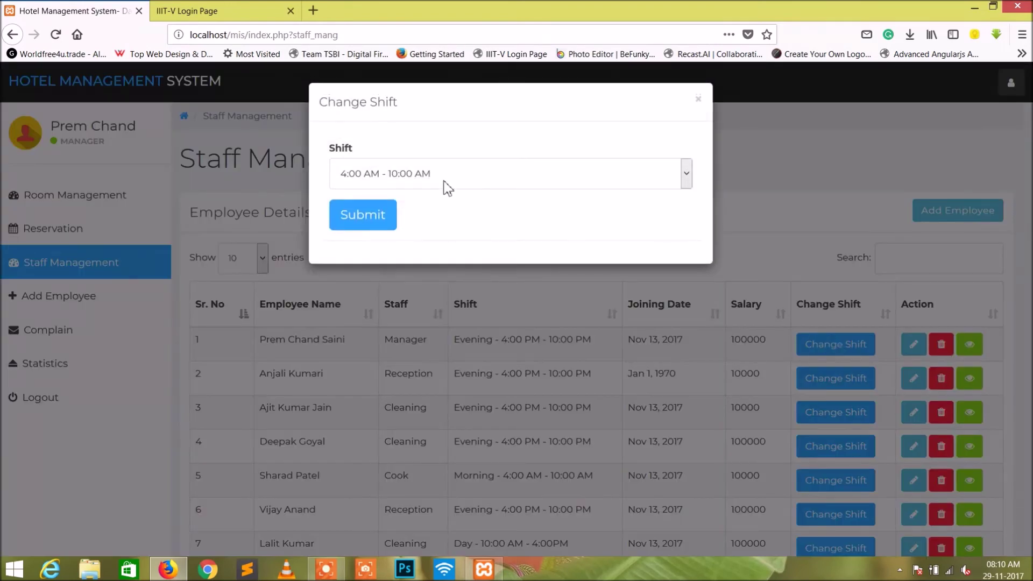
{"action": "left_click", "coordinate": [432, 175]}
{"action": "left_click", "coordinate": [425, 232]}
{"action": "left_click", "coordinate": [367, 218]}
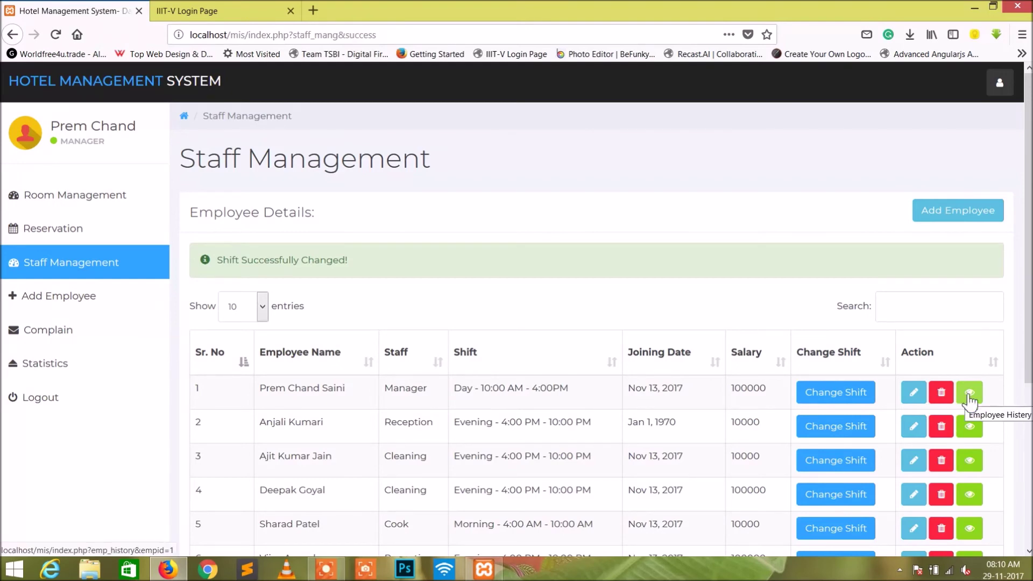
{"action": "left_click", "coordinate": [326, 569]}
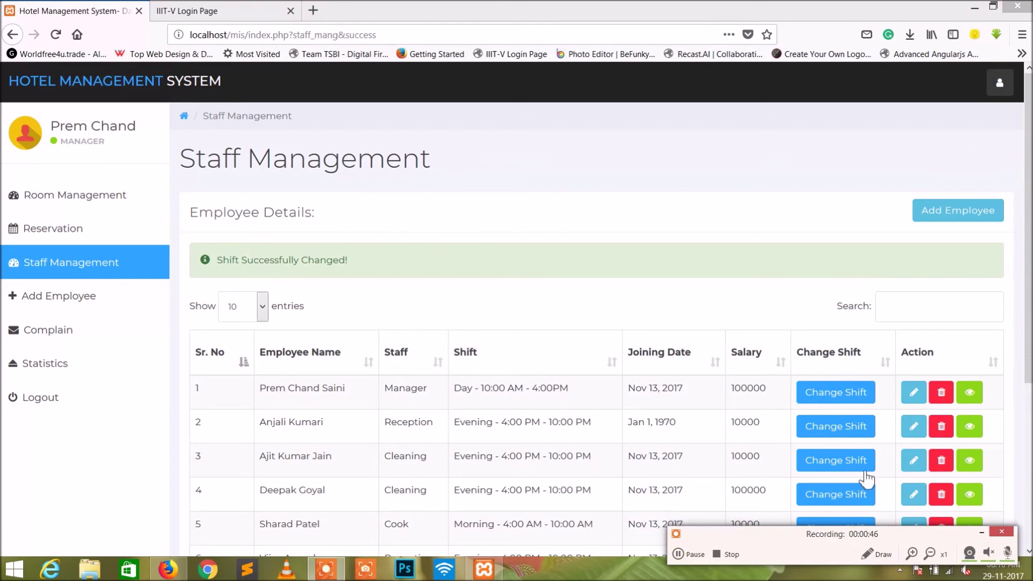
Review the manager's Employee History, noting the Currently Working Day shift and earlier Evening shift dates.
{"action": "left_click", "coordinate": [970, 397]}
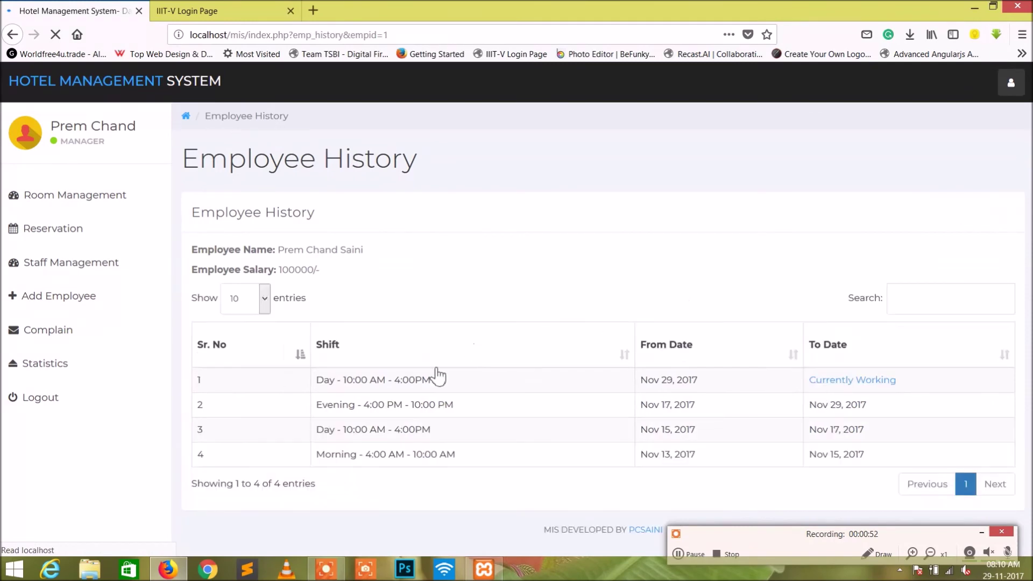
{"action": "left_click_drag", "start_coordinate": [819, 380], "coordinate": [891, 381]}
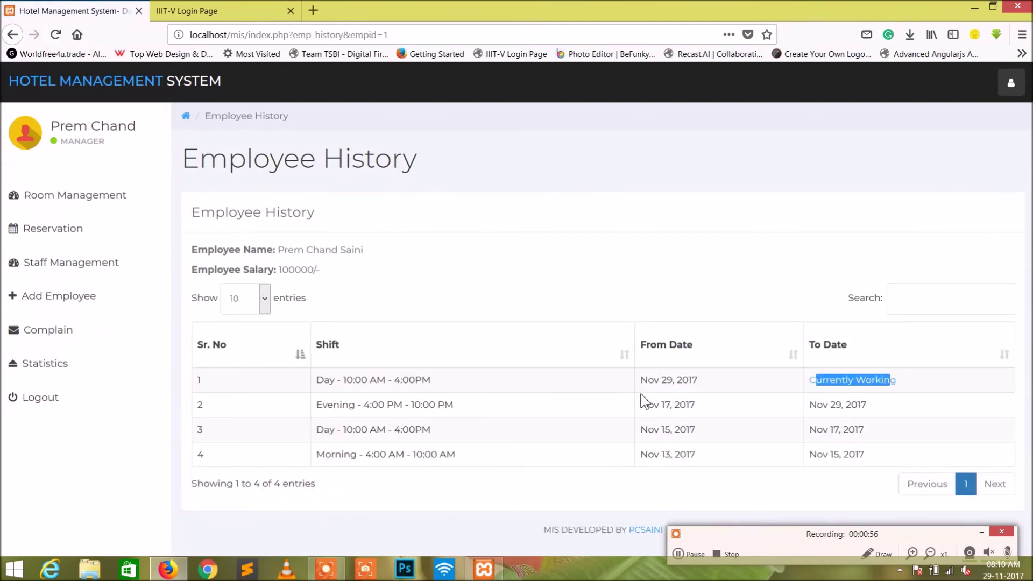
{"action": "left_click_drag", "start_coordinate": [349, 405], "coordinate": [414, 405]}
{"action": "left_click_drag", "start_coordinate": [810, 407], "coordinate": [849, 407]}
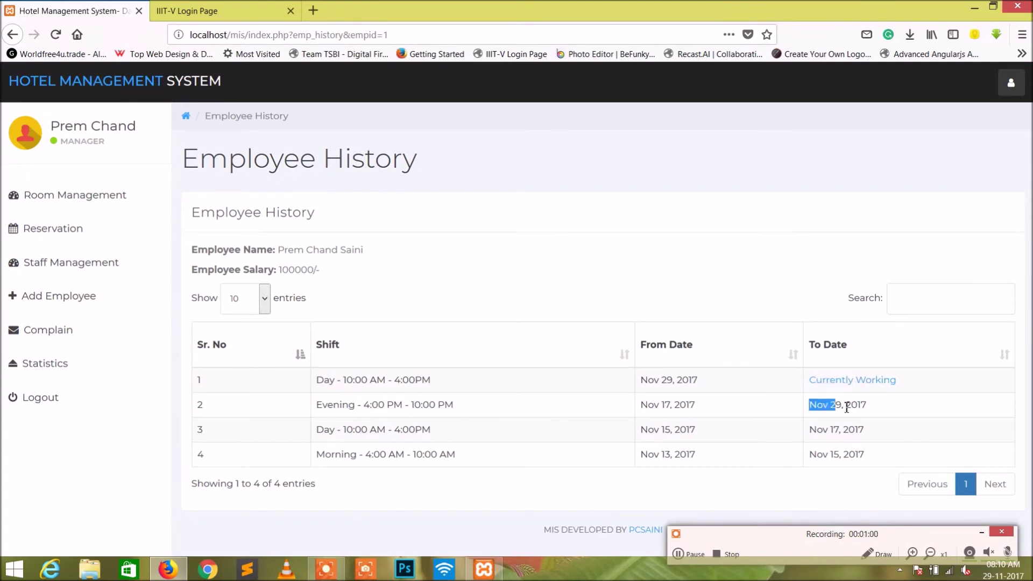
{"action": "left_click_drag", "start_coordinate": [641, 407], "coordinate": [695, 429]}
{"action": "left_click", "coordinate": [703, 418]}
{"action": "left_click", "coordinate": [711, 428]}
Enter the complainant's name and choose Water as the complaint type.
{"action": "left_click", "coordinate": [84, 338]}
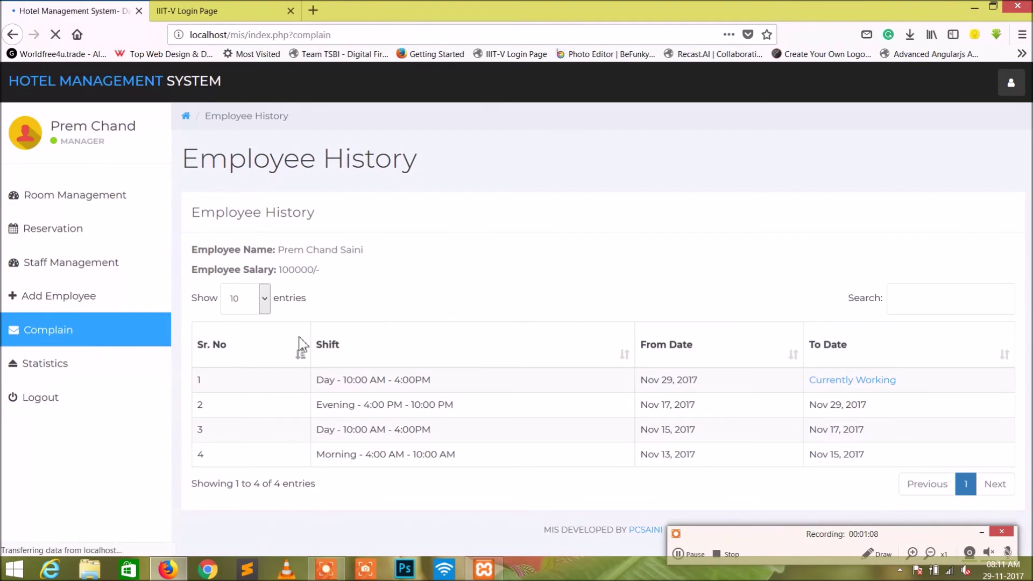
{"action": "left_click", "coordinate": [344, 277]}
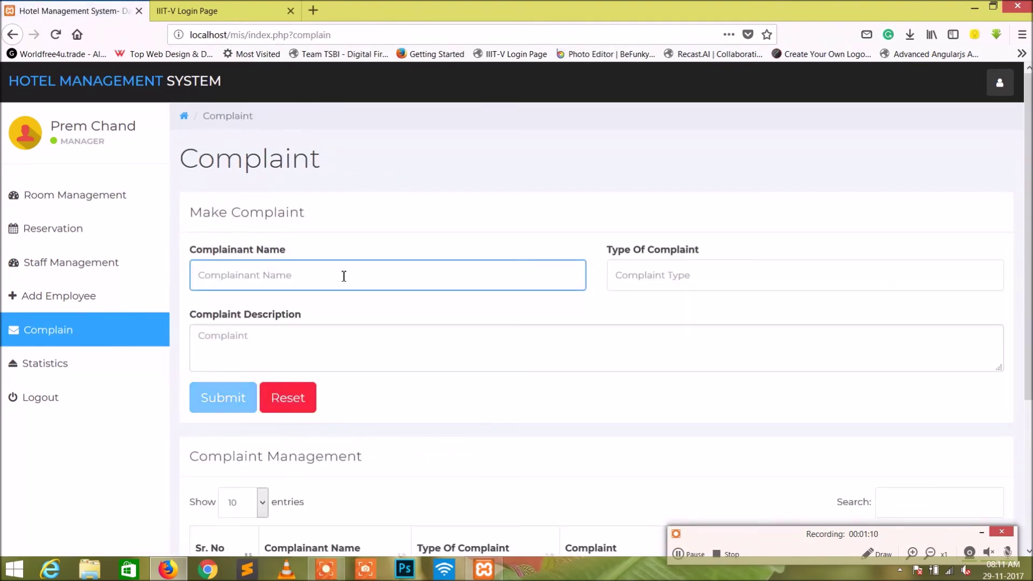
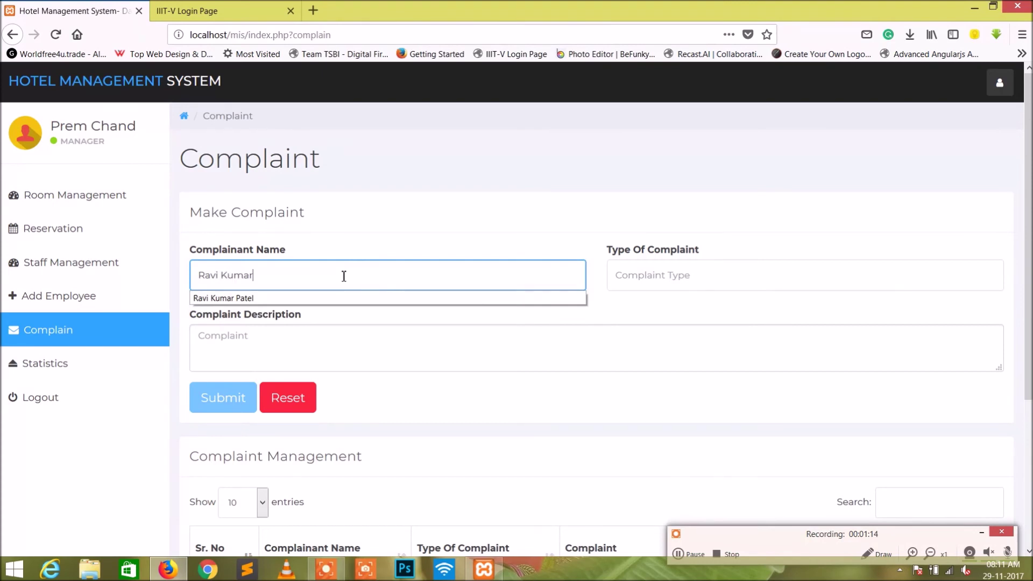
{"action": "key", "text": "Down"}
{"action": "key", "text": "Return"}
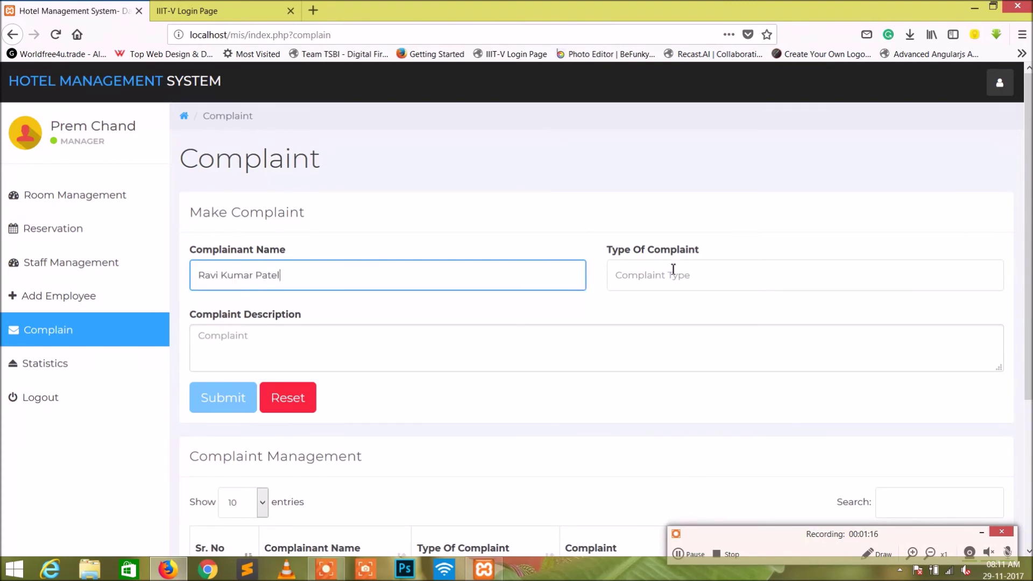
{"action": "left_click", "coordinate": [682, 267]}
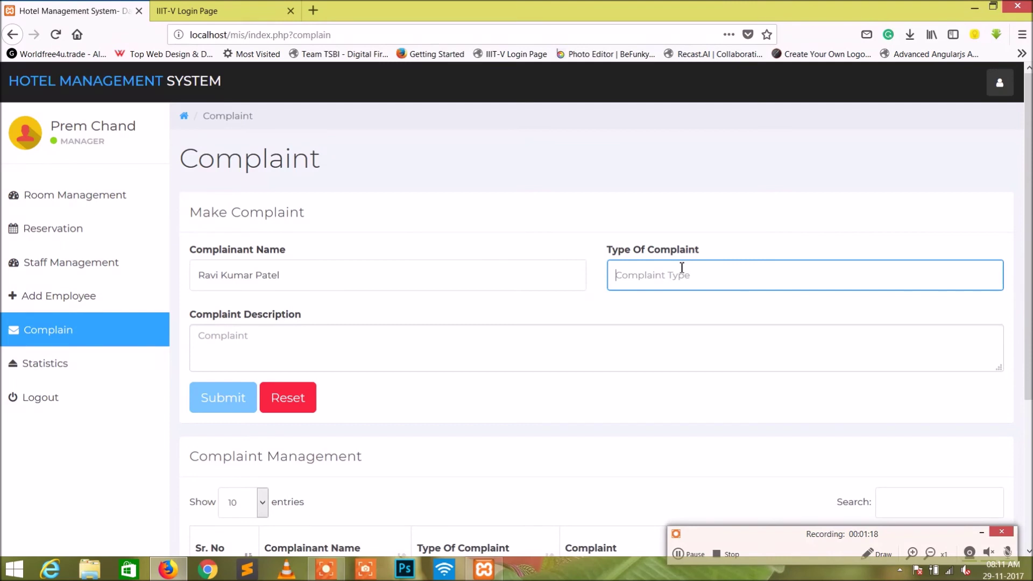
{"action": "type", "text": "Water"}
{"action": "left_click", "coordinate": [641, 299]}
Describe the complaint as 'Water Problem in Bathroom' and submit it.
{"action": "left_click", "coordinate": [514, 354]}
{"action": "type", "text": "Water Pro"}
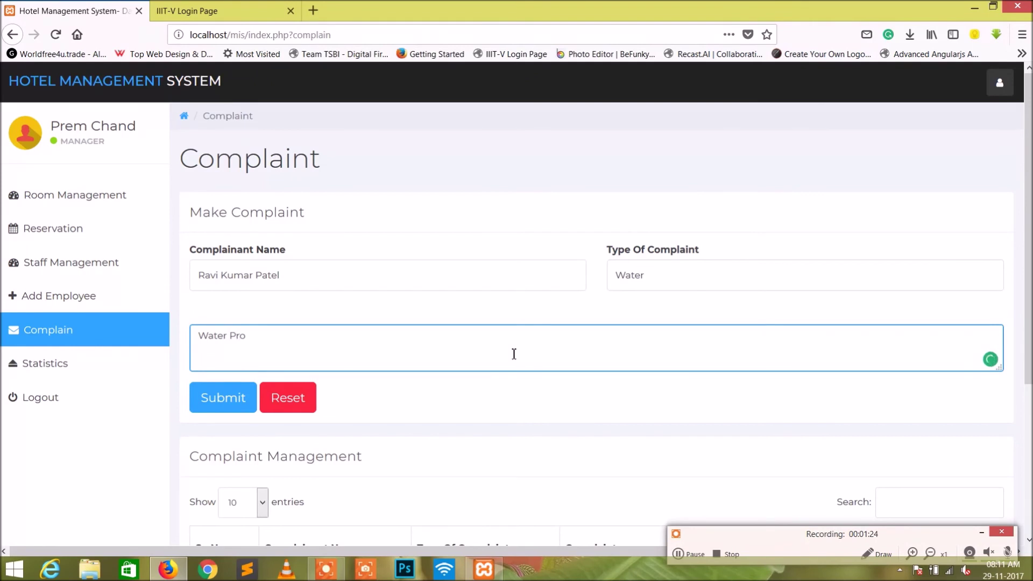
{"action": "type", "text": "blem in Bathroom"}
{"action": "scroll", "coordinate": [362, 413], "scroll_direction": "down", "scroll_amount": 2}
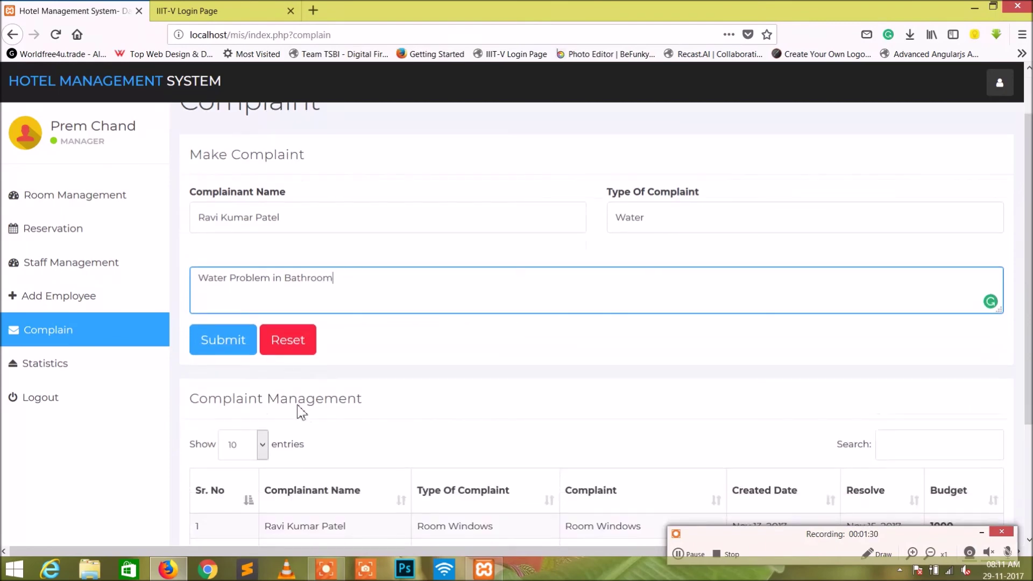
{"action": "scroll", "coordinate": [226, 331], "scroll_direction": "down", "scroll_amount": 1}
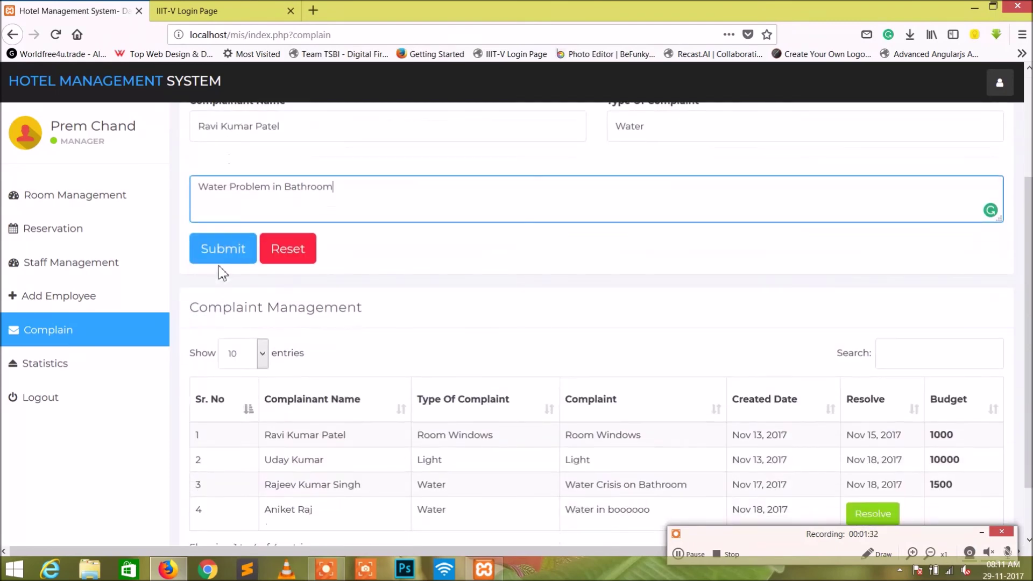
{"action": "left_click", "coordinate": [218, 250]}
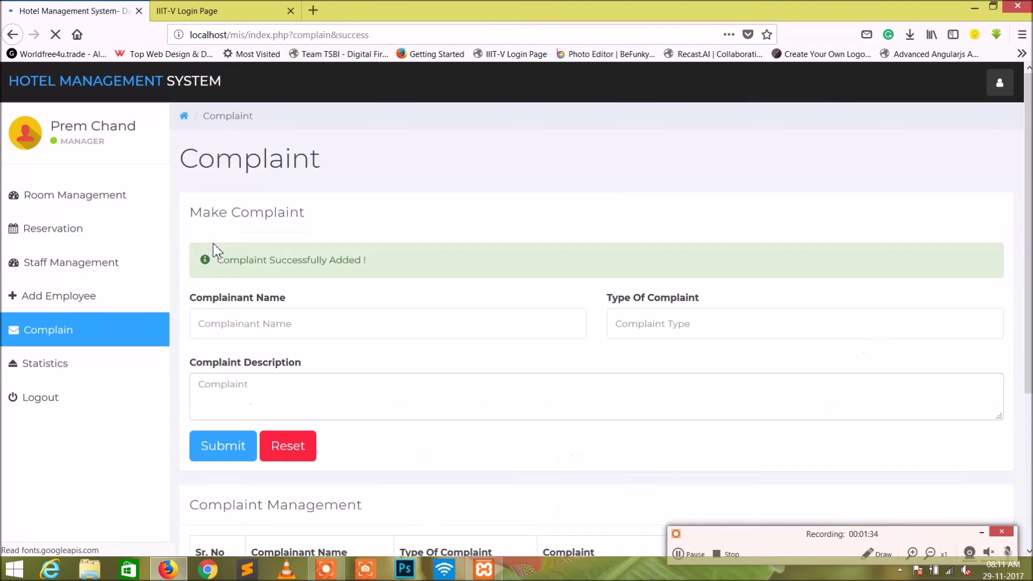
Check the new complaint's complainant name, description and creation date in the complaint list.
{"action": "scroll", "coordinate": [398, 317], "scroll_direction": "down", "scroll_amount": 4}
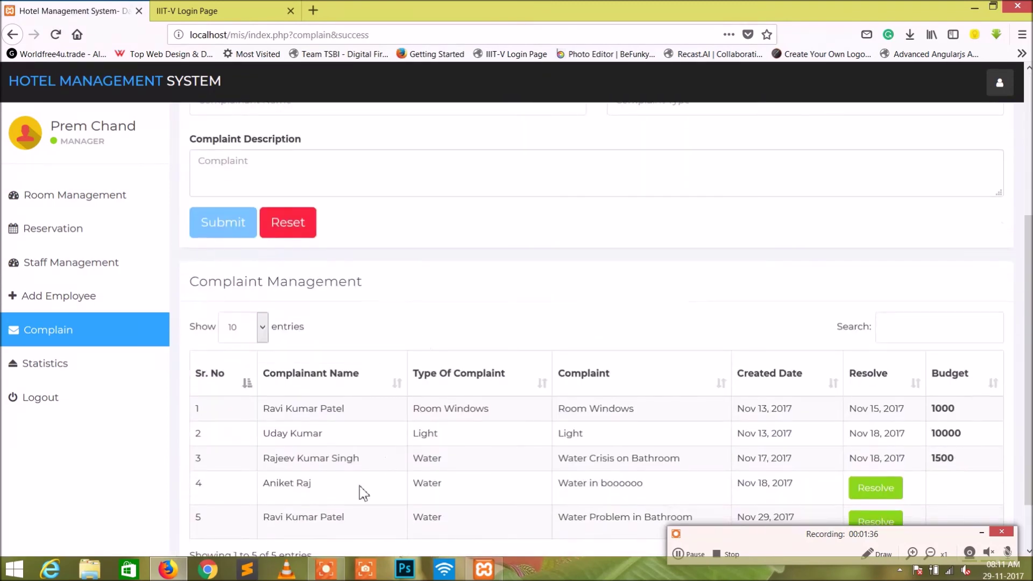
{"action": "scroll", "coordinate": [359, 489], "scroll_direction": "down", "scroll_amount": 1}
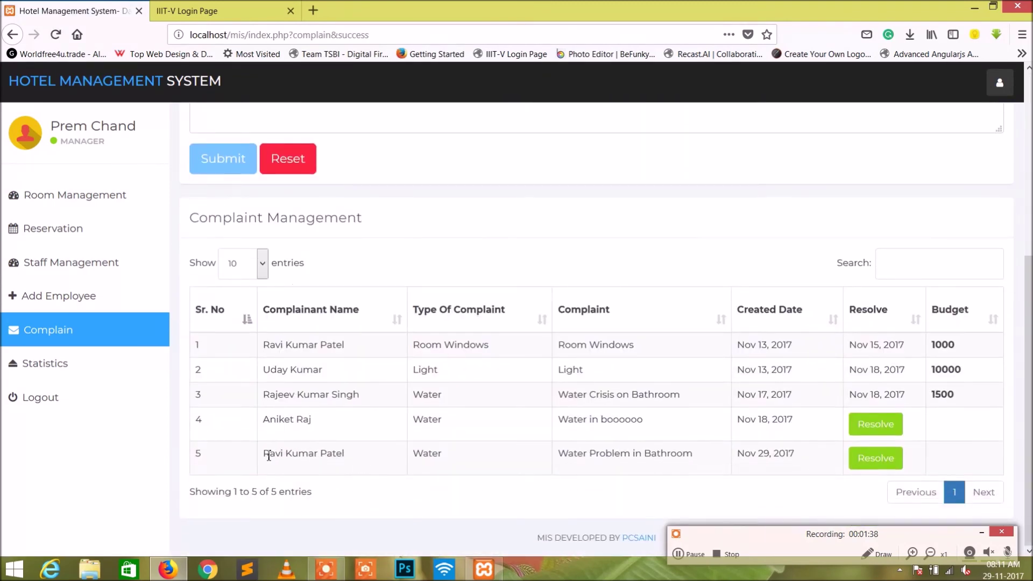
{"action": "left_click_drag", "start_coordinate": [269, 456], "coordinate": [341, 455]}
{"action": "left_click_drag", "start_coordinate": [558, 453], "coordinate": [619, 458]}
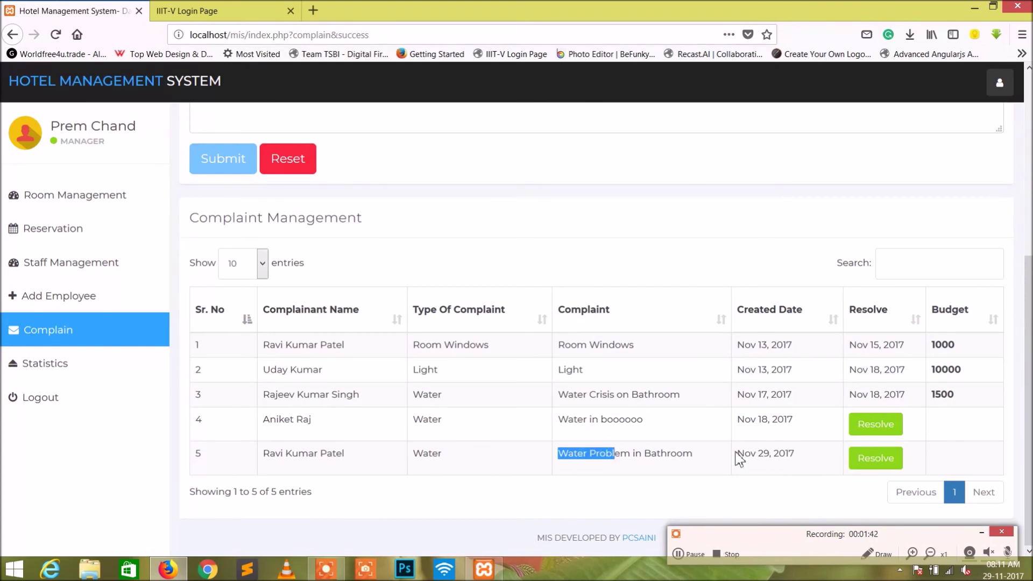
{"action": "left_click_drag", "start_coordinate": [737, 454], "coordinate": [777, 454]}
{"action": "left_click", "coordinate": [778, 454]}
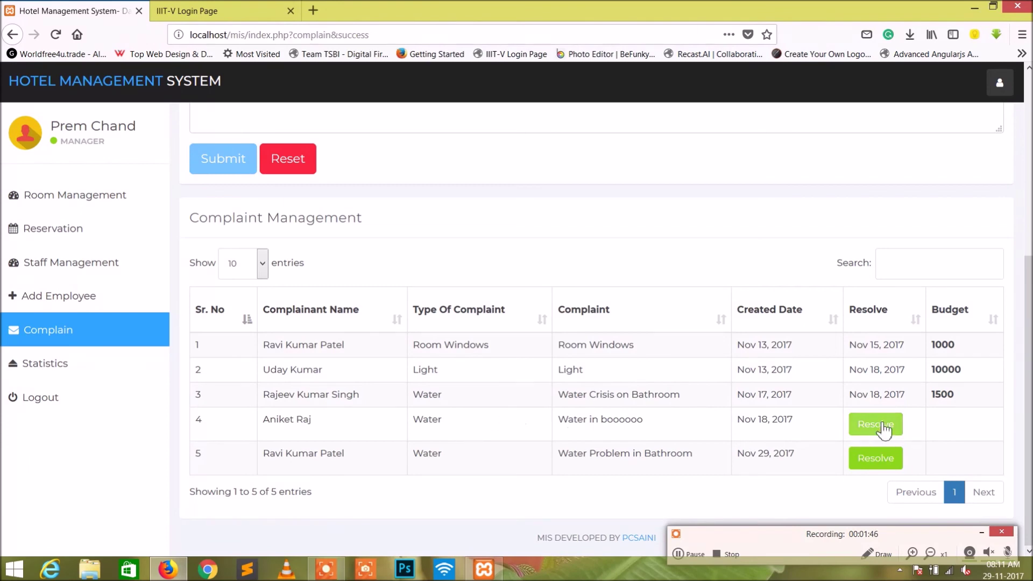
Resolve complaint 4 with a budget of 10000.
{"action": "left_click", "coordinate": [882, 425]}
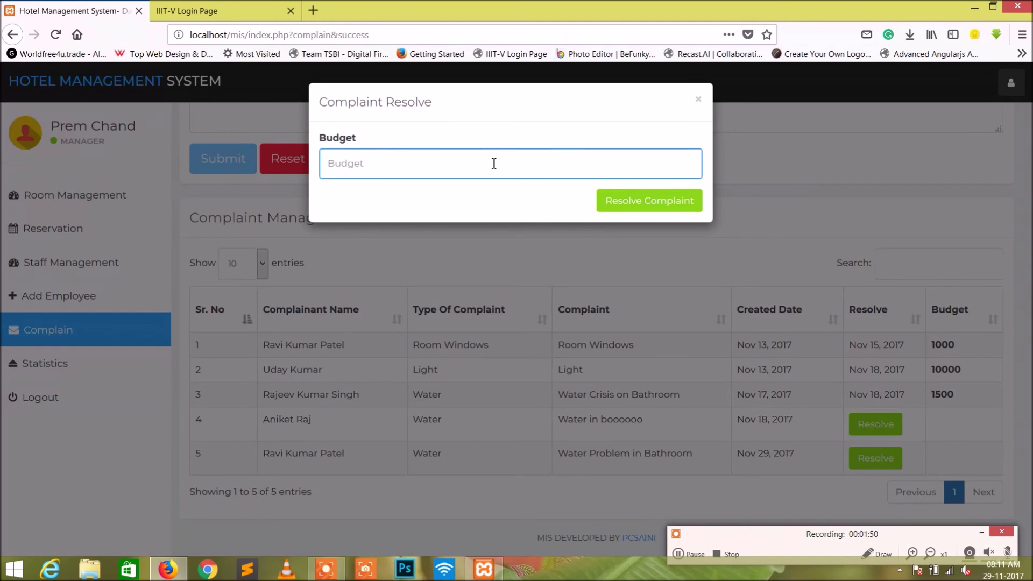
{"action": "type", "text": "1000"}
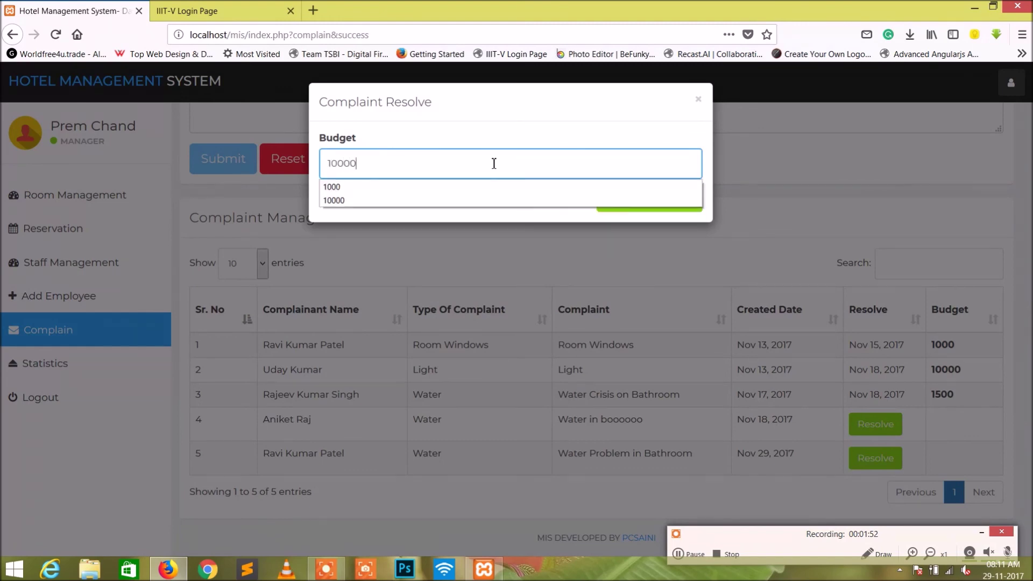
{"action": "type", "text": "0"}
{"action": "left_click", "coordinate": [632, 211]}
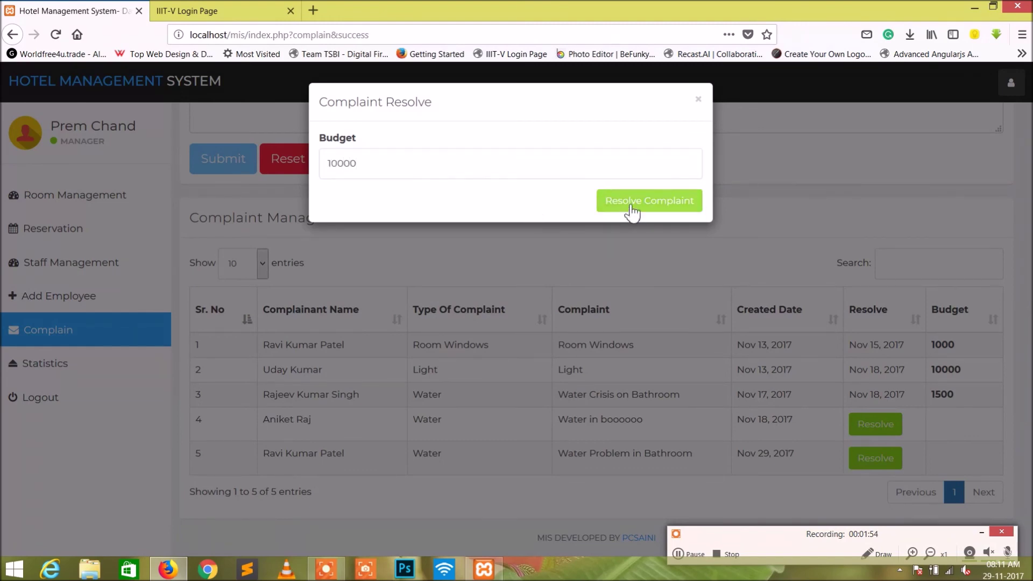
{"action": "scroll", "coordinate": [648, 250], "scroll_direction": "down", "scroll_amount": 5}
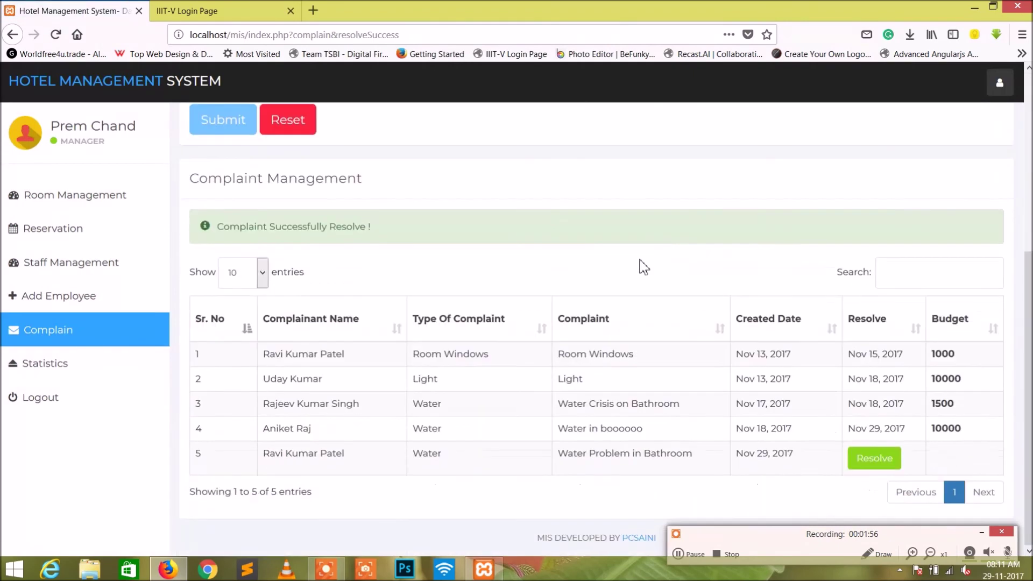
Check complaint 4's resolve date and 10000 budget in the list.
{"action": "left_click_drag", "start_coordinate": [907, 429], "coordinate": [853, 427]}
{"action": "left_click", "coordinate": [743, 429]}
{"action": "left_click_drag", "start_coordinate": [935, 430], "coordinate": [979, 431]}
{"action": "left_click", "coordinate": [979, 432]}
{"action": "left_click", "coordinate": [699, 558]}
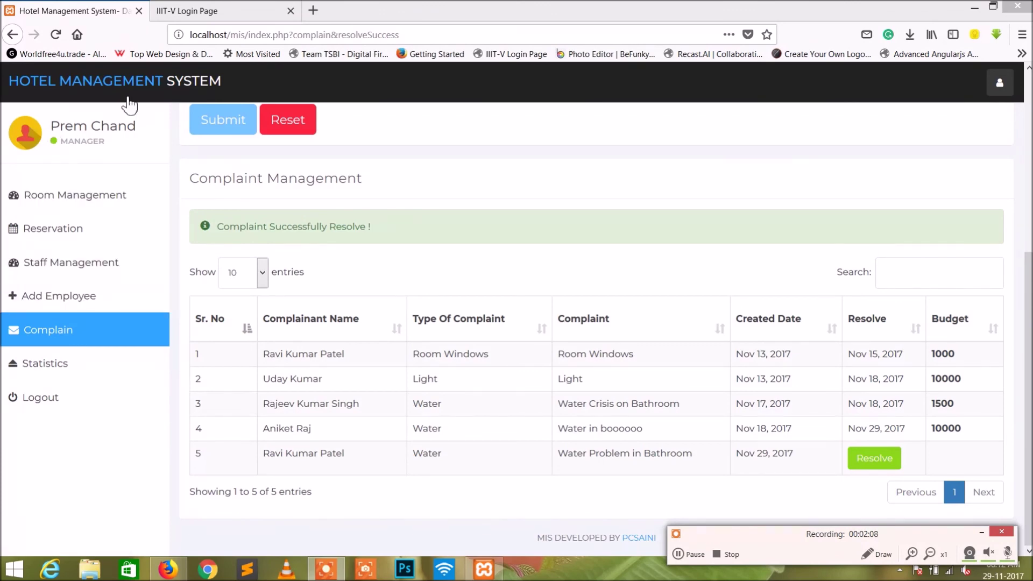
Go to the Reservation page and log out of the hotel system.
{"action": "left_click", "coordinate": [167, 82]}
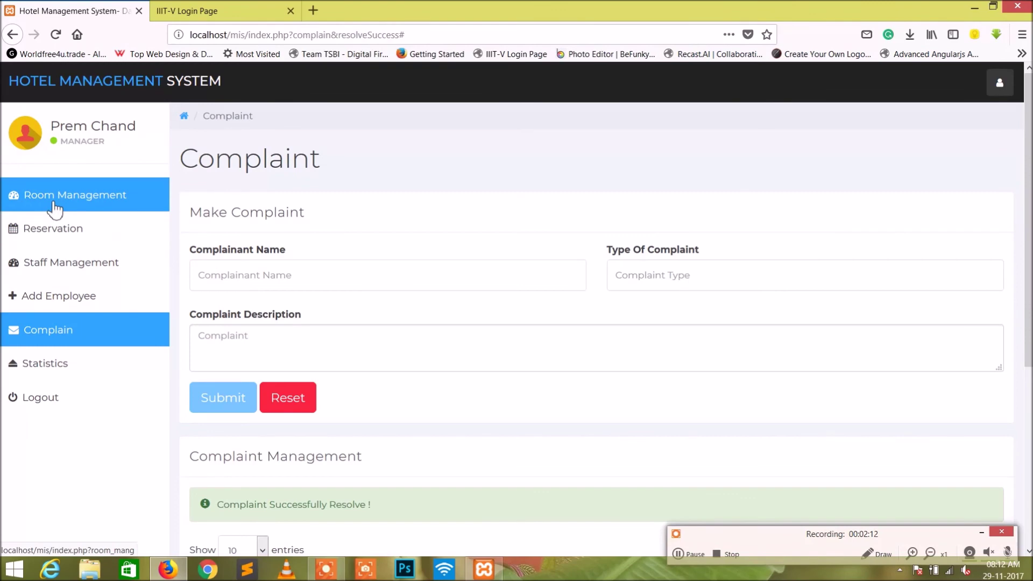
{"action": "left_click", "coordinate": [59, 230]}
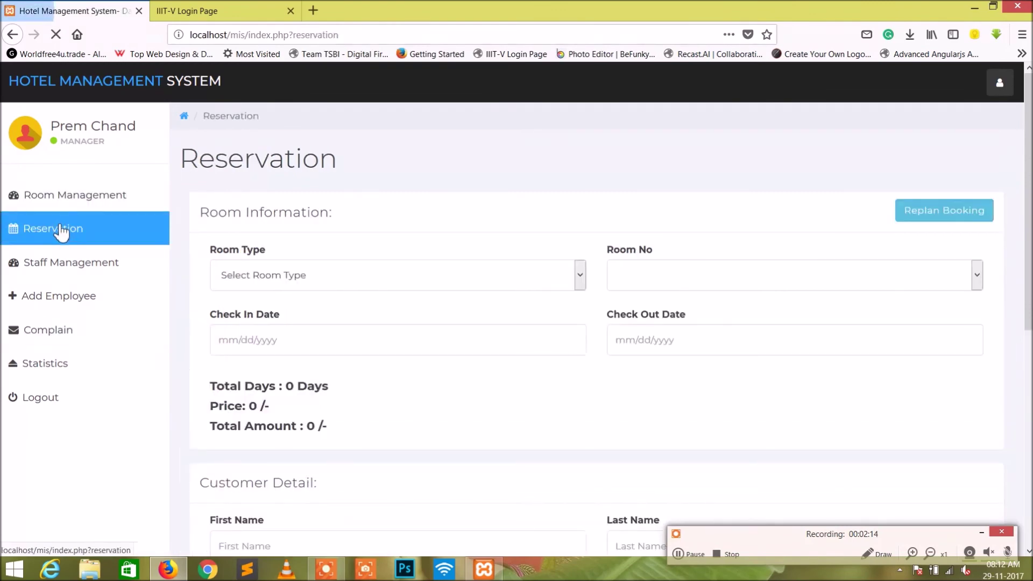
{"action": "left_click", "coordinate": [70, 410]}
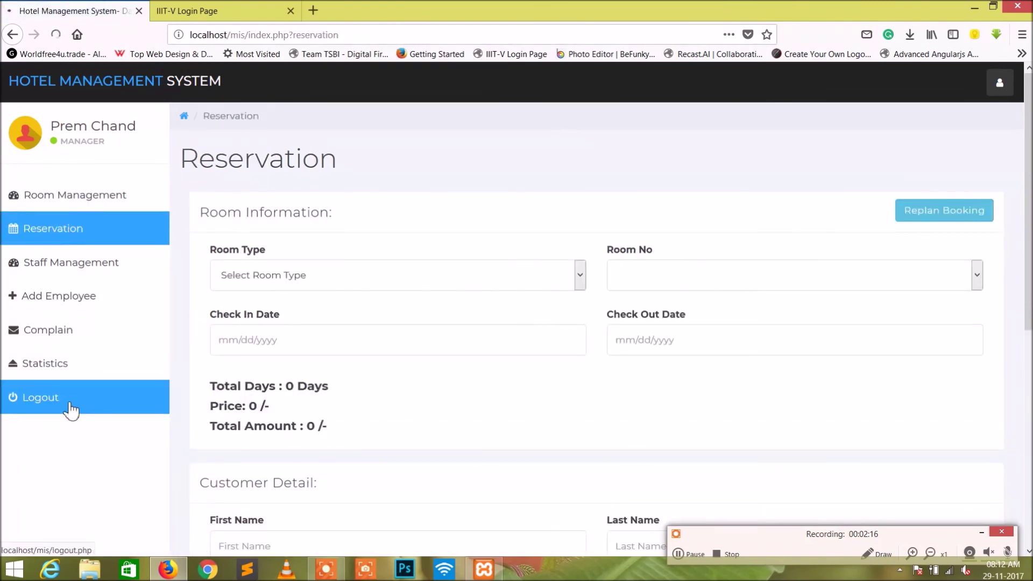